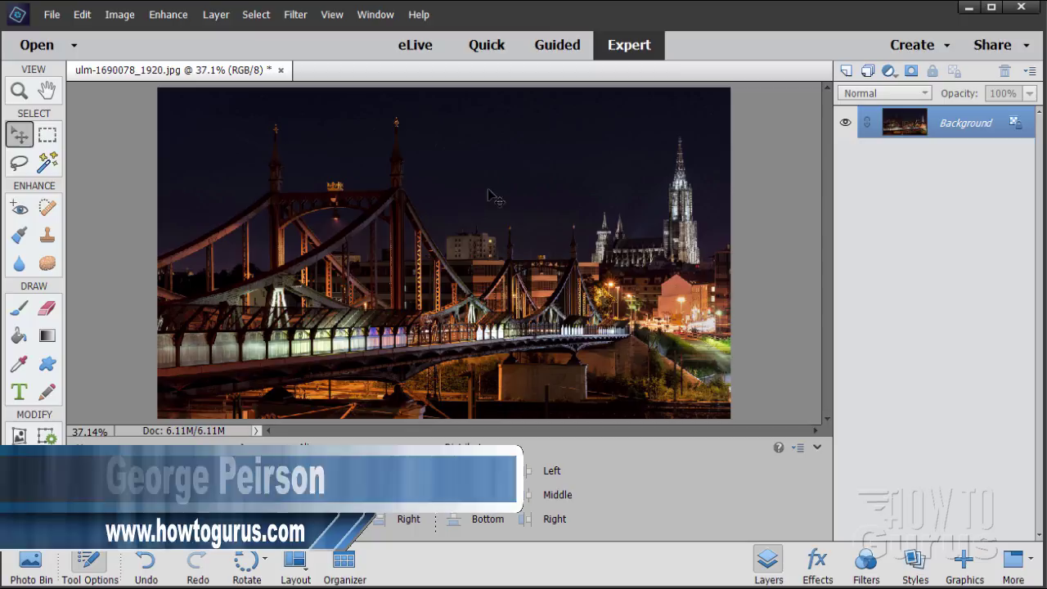
Step: Add a Levels adjustment layer clipped to the bridge photo
click(214, 17)
mouse_move(269, 140)
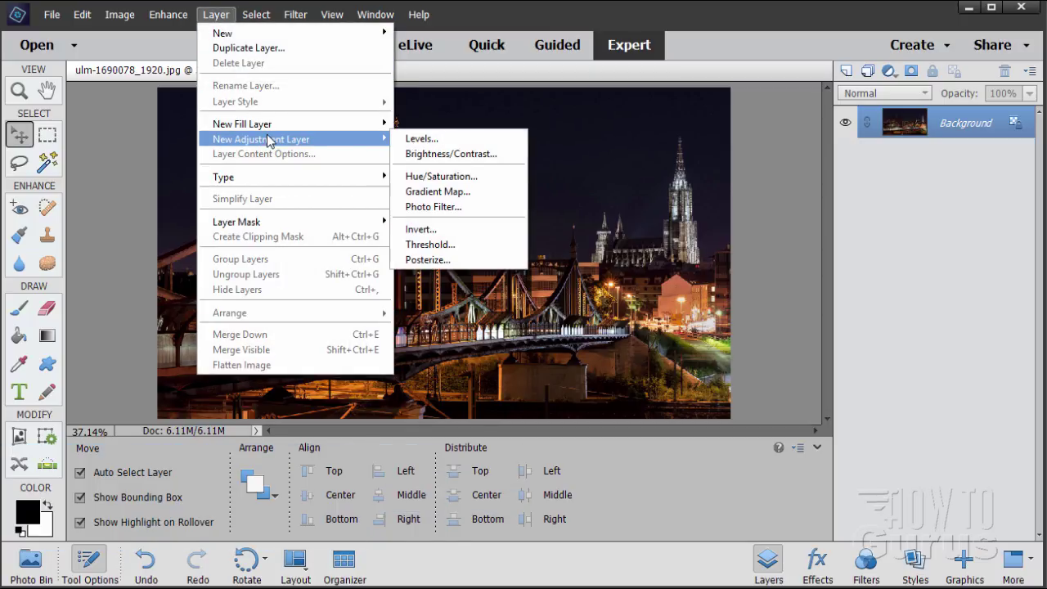
click(448, 145)
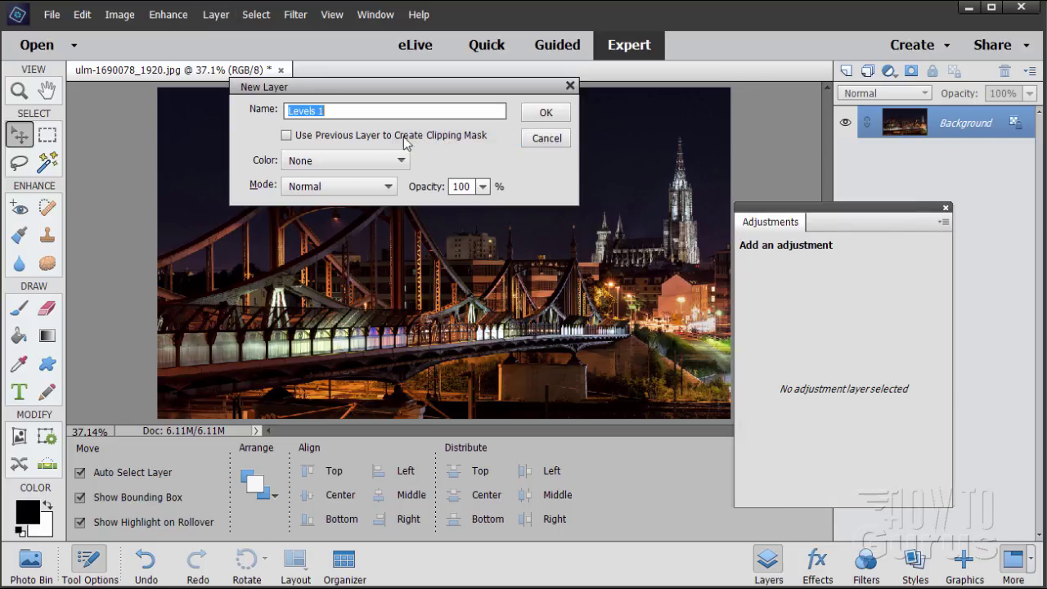
click(328, 136)
click(546, 115)
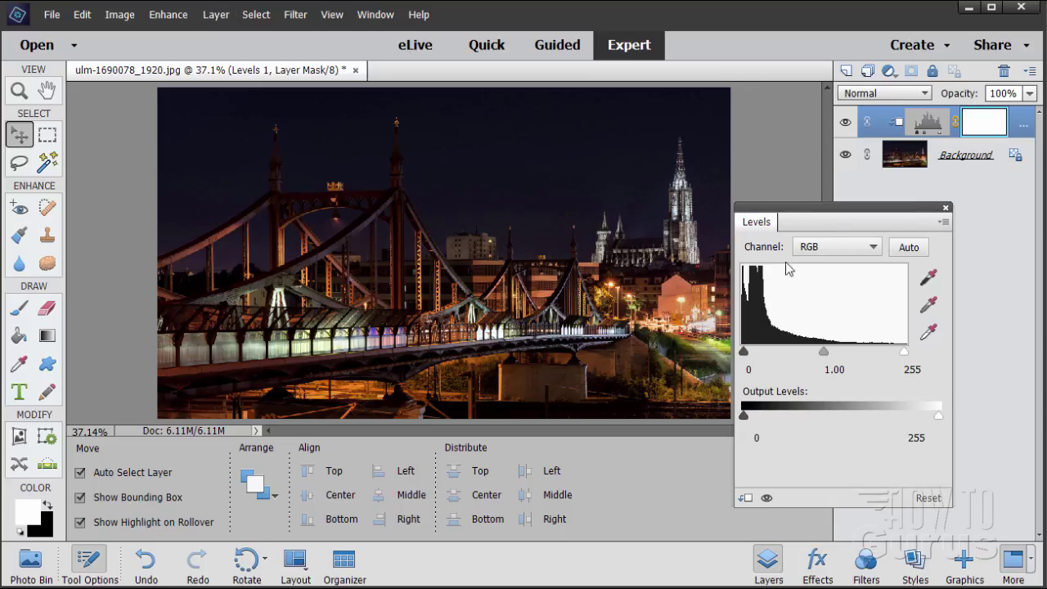
Step: Set the Levels midtones to 1.58 and the white point to 240
drag(783, 208, 803, 219)
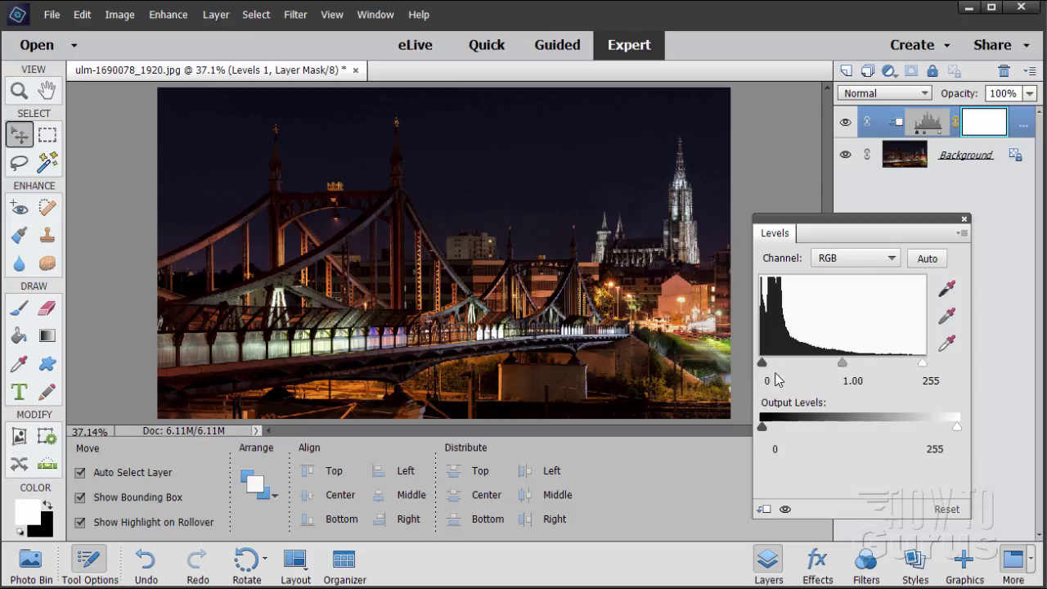
mouse_move(765, 366)
mouse_down()
mouse_move(778, 365)
mouse_move(763, 365)
mouse_up()
mouse_move(923, 363)
mouse_down()
mouse_move(881, 364)
mouse_move(926, 364)
mouse_up()
drag(846, 367, 812, 366)
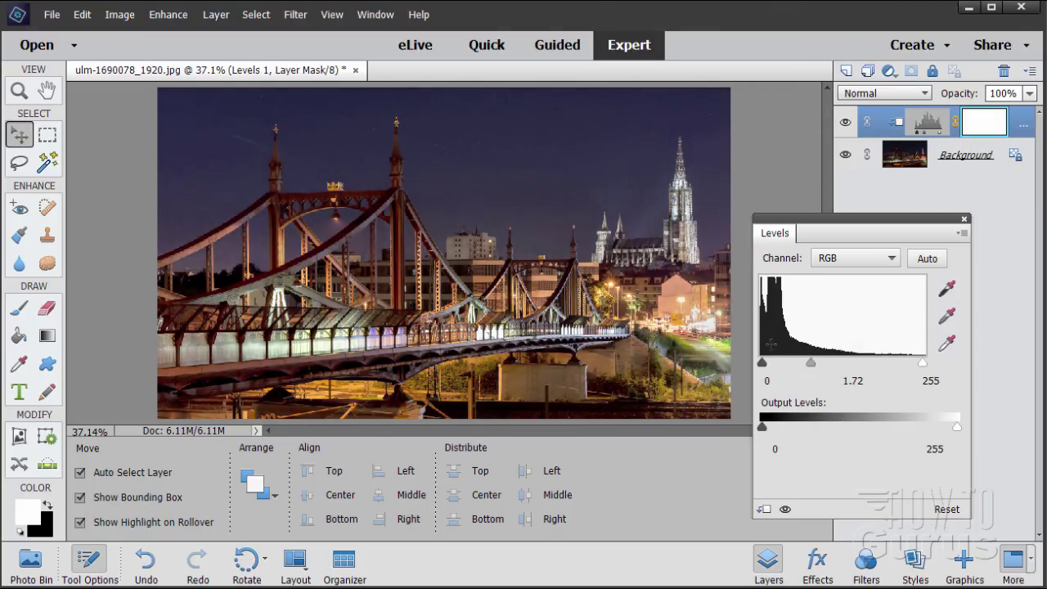
drag(810, 367, 818, 370)
drag(918, 368, 914, 365)
Step: Try raising the black point, return it to 0, and close the Levels panel
drag(765, 365, 772, 364)
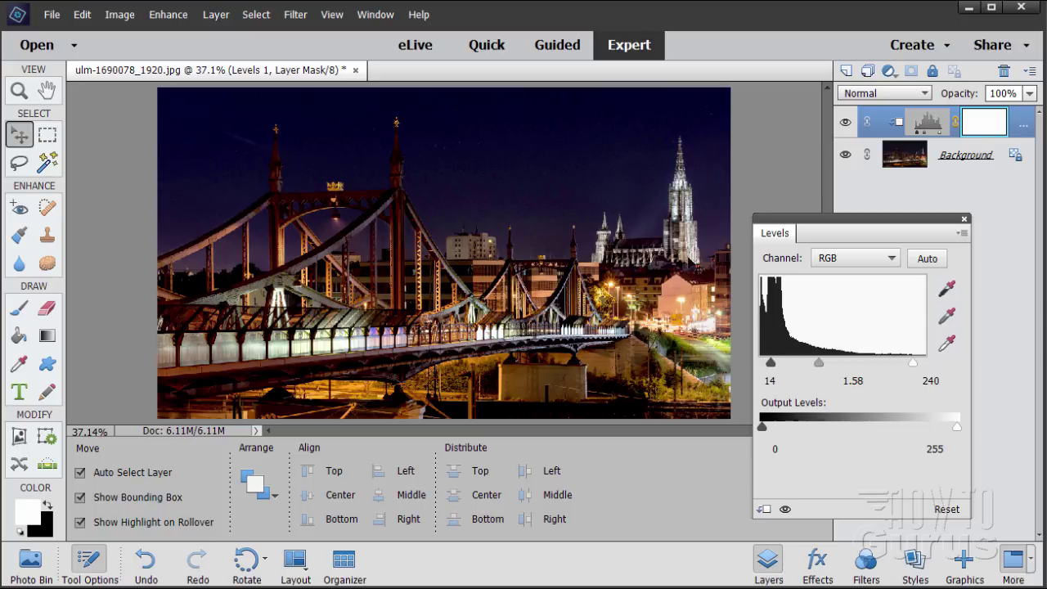
drag(771, 363, 774, 363)
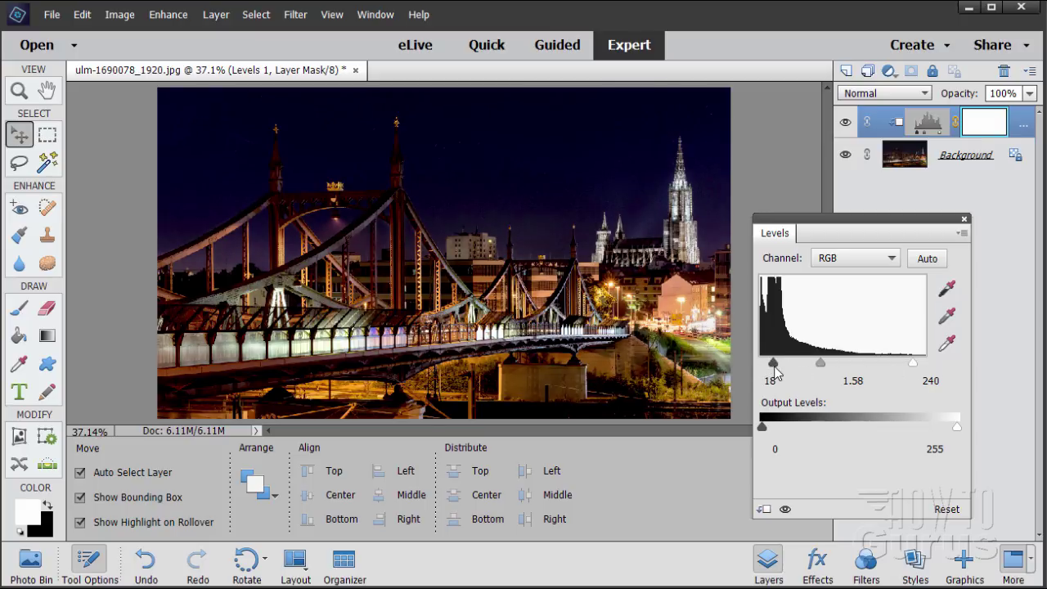
drag(774, 369, 772, 368)
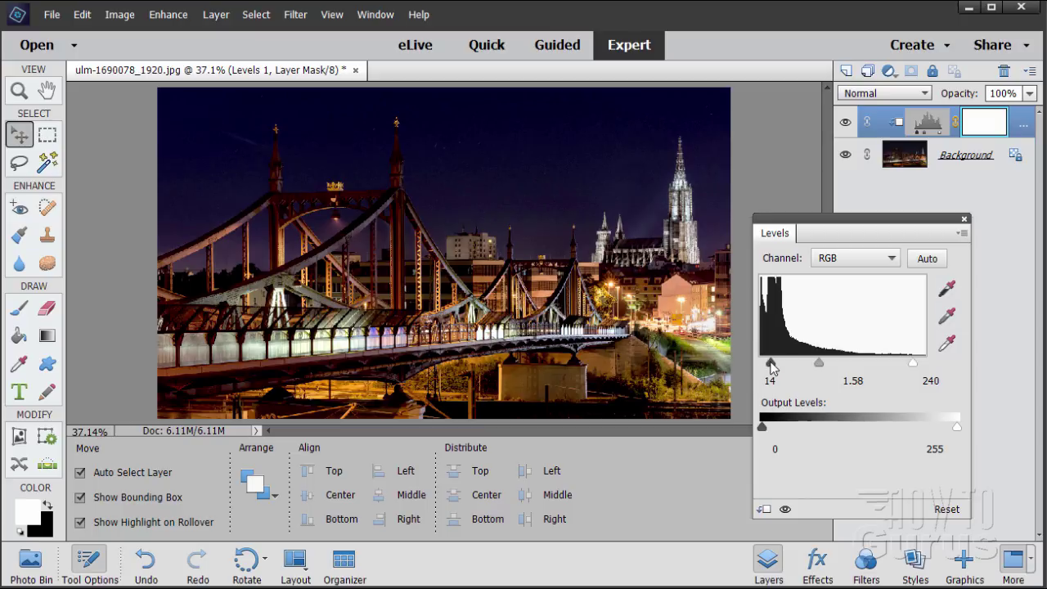
drag(770, 363, 753, 368)
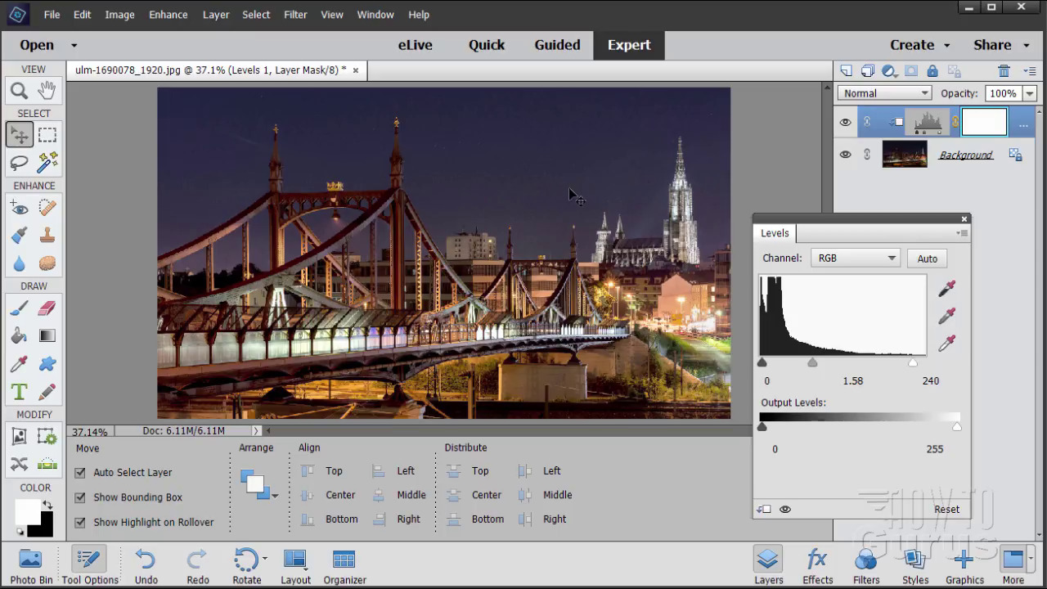
click(966, 219)
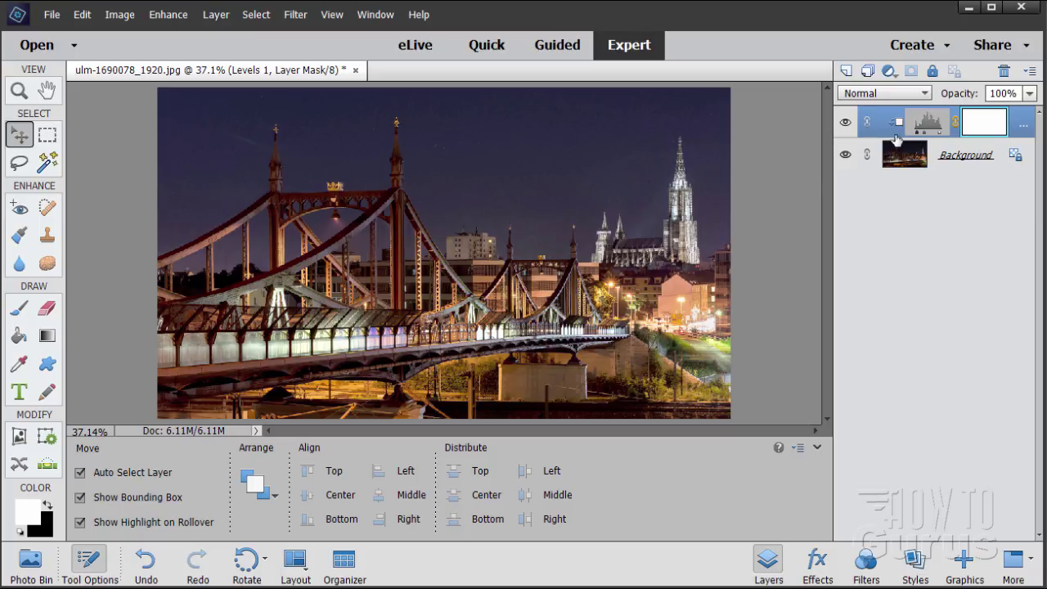
Step: Delete the Levels 1 layer and its mask, then duplicate Background twice
click(1004, 70)
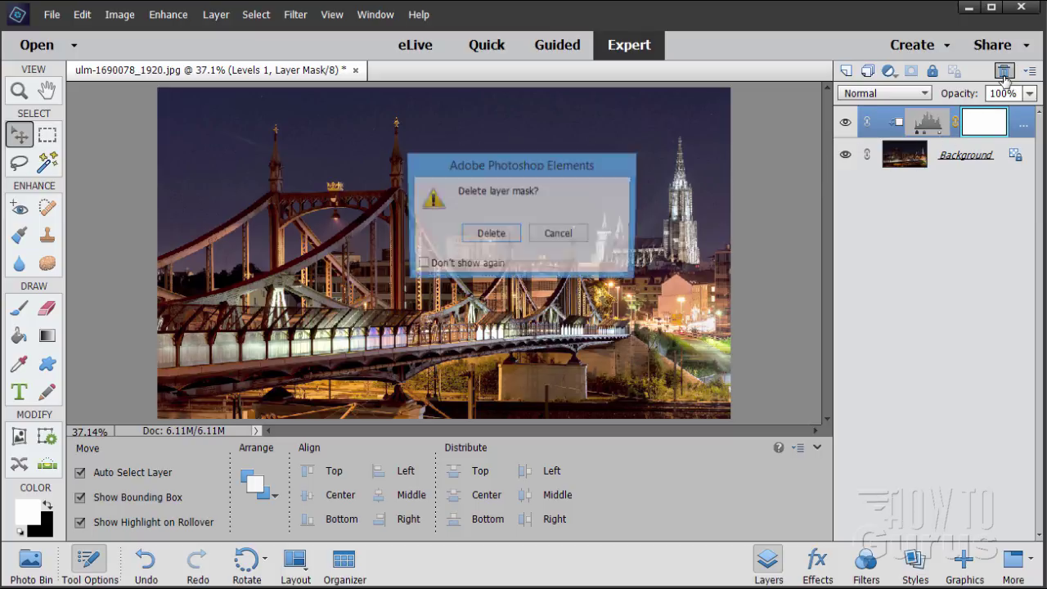
click(511, 236)
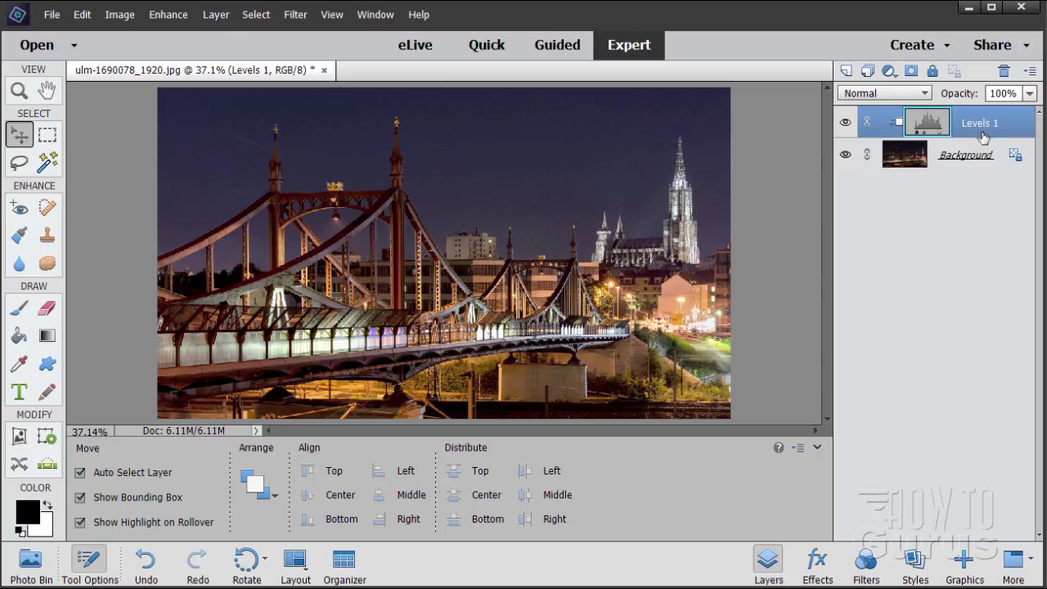
click(1003, 70)
click(516, 234)
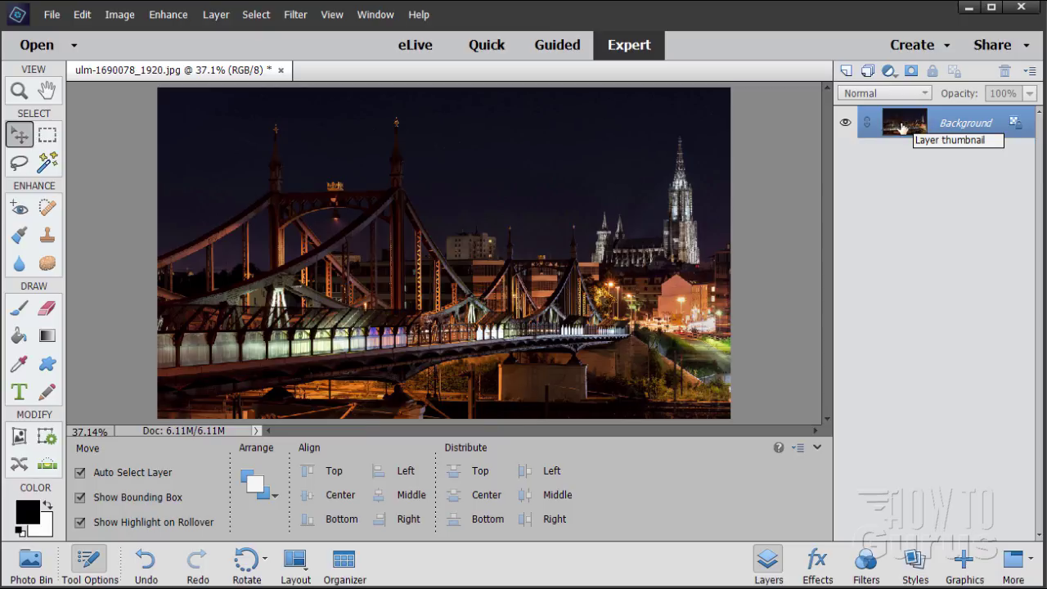
drag(901, 126, 847, 71)
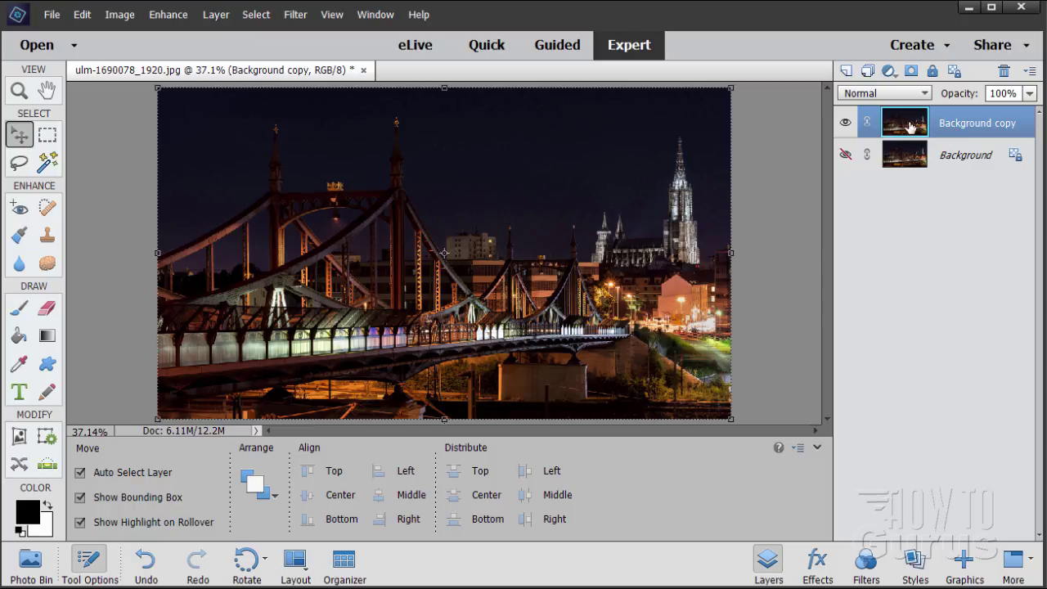
drag(903, 117, 846, 71)
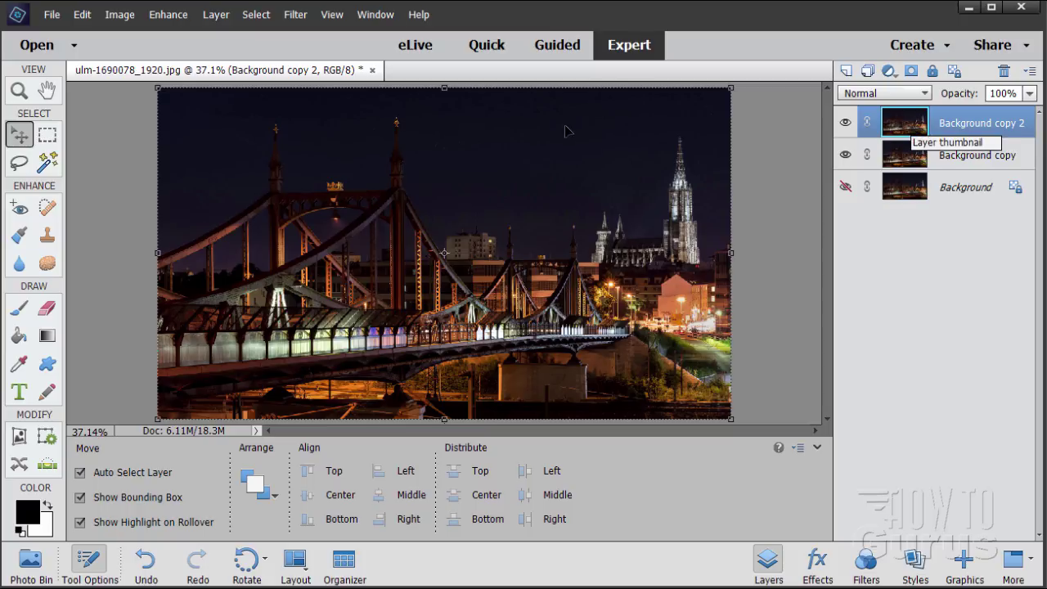
Step: Open Convert to Black and White and preview the Infrared, Newspaper, Portraits, Scenic and Urban styles
click(172, 15)
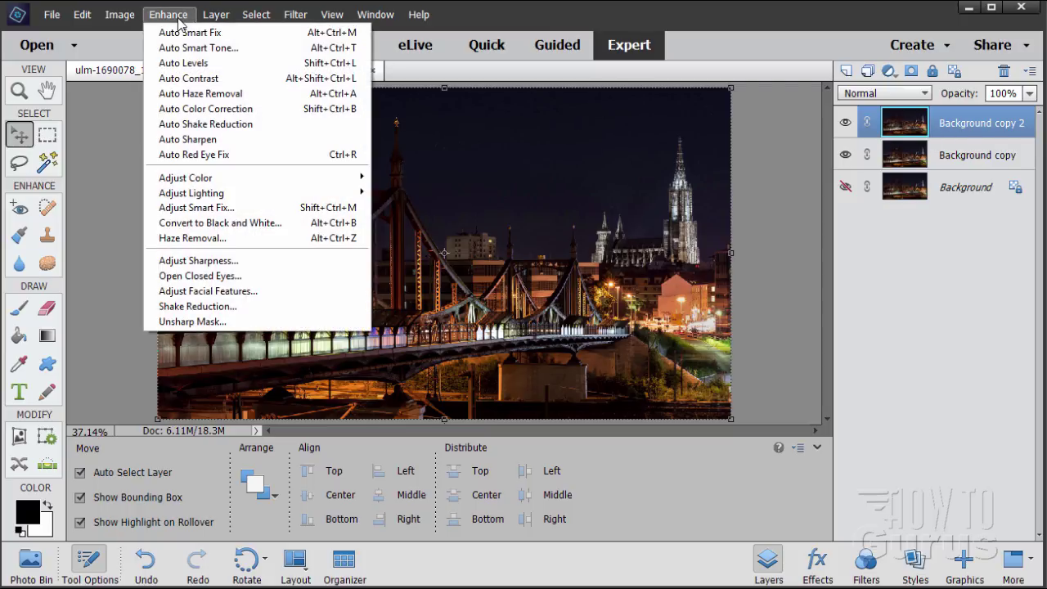
click(214, 222)
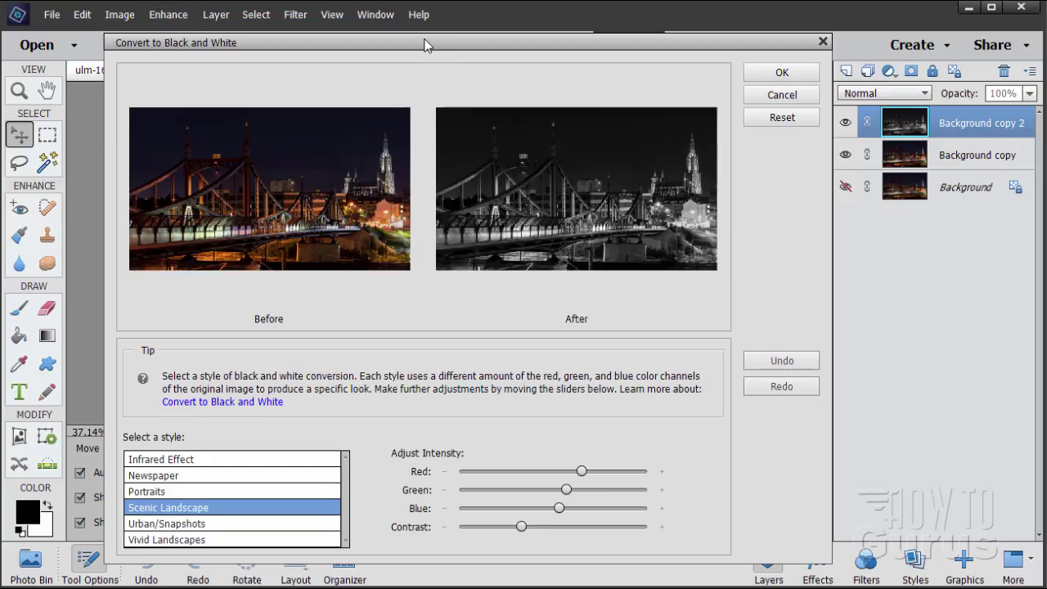
drag(428, 41, 421, 21)
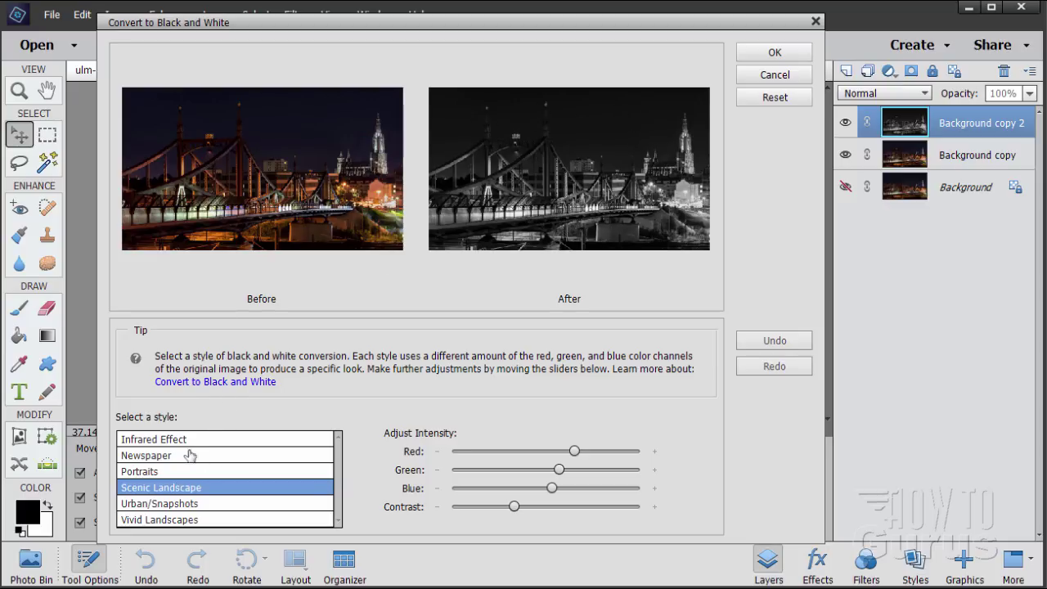
click(162, 443)
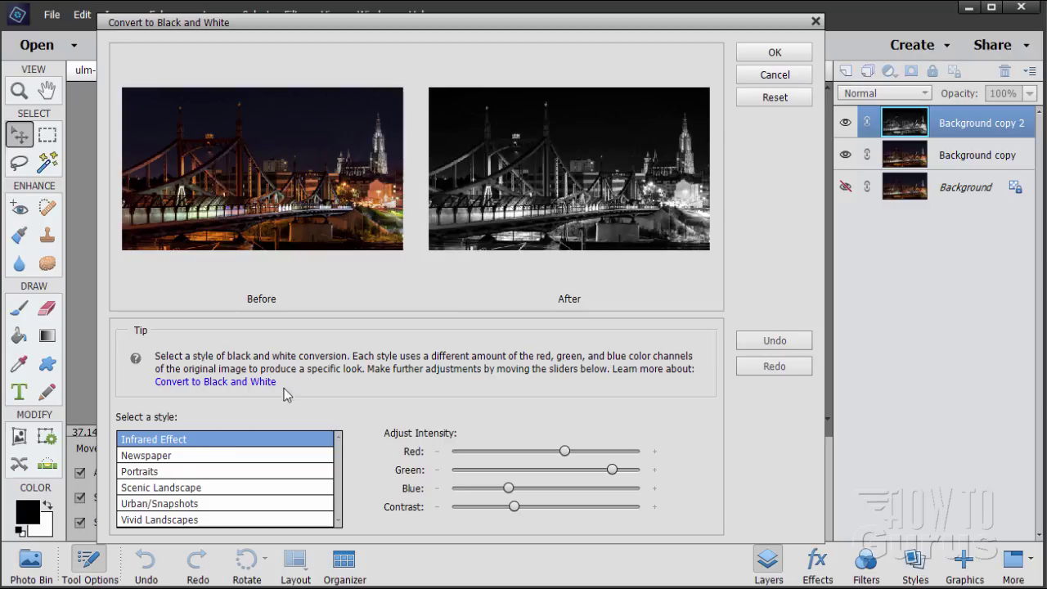
click(164, 459)
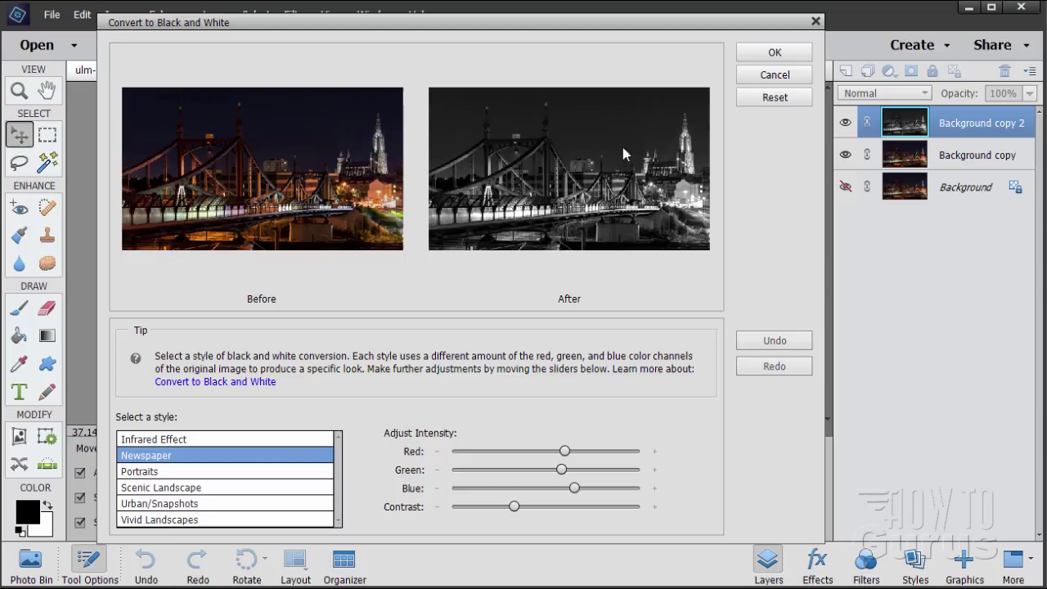
click(148, 475)
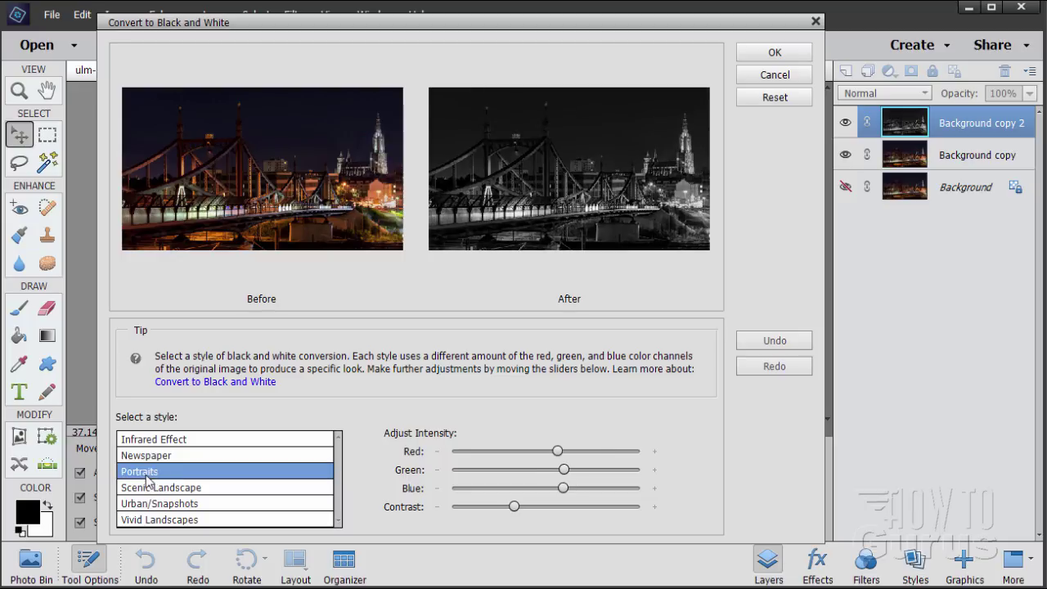
click(153, 490)
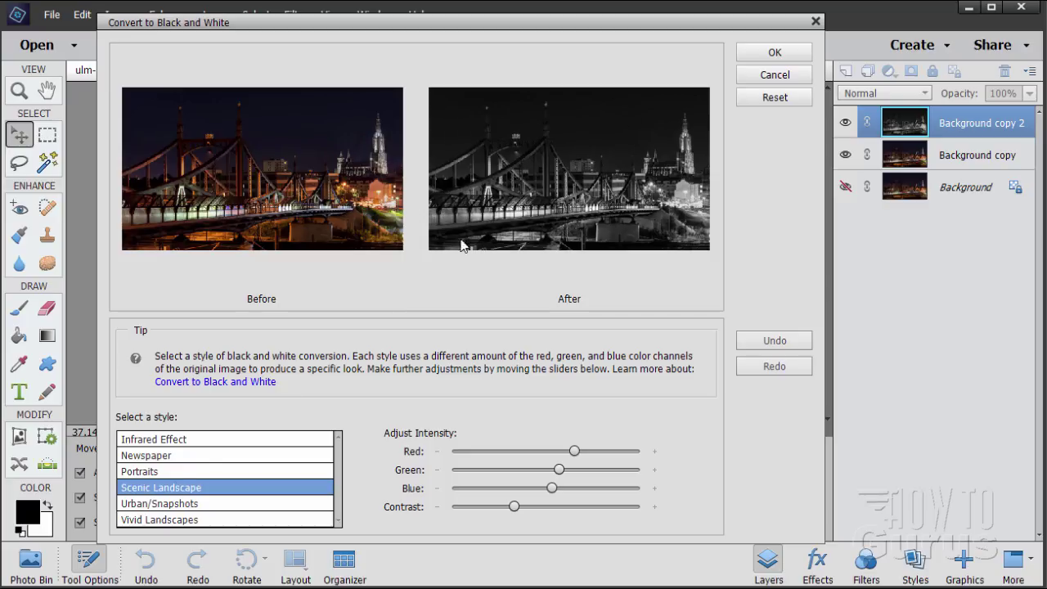
click(172, 505)
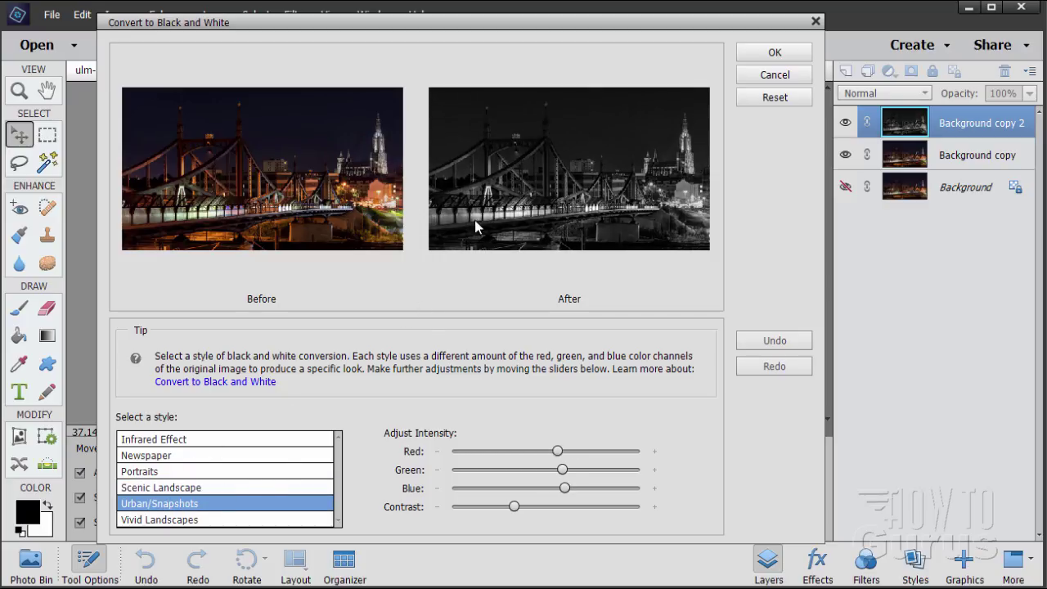
Step: Choose Vivid Landscapes, raise the contrast slightly, and apply the conversion
click(188, 524)
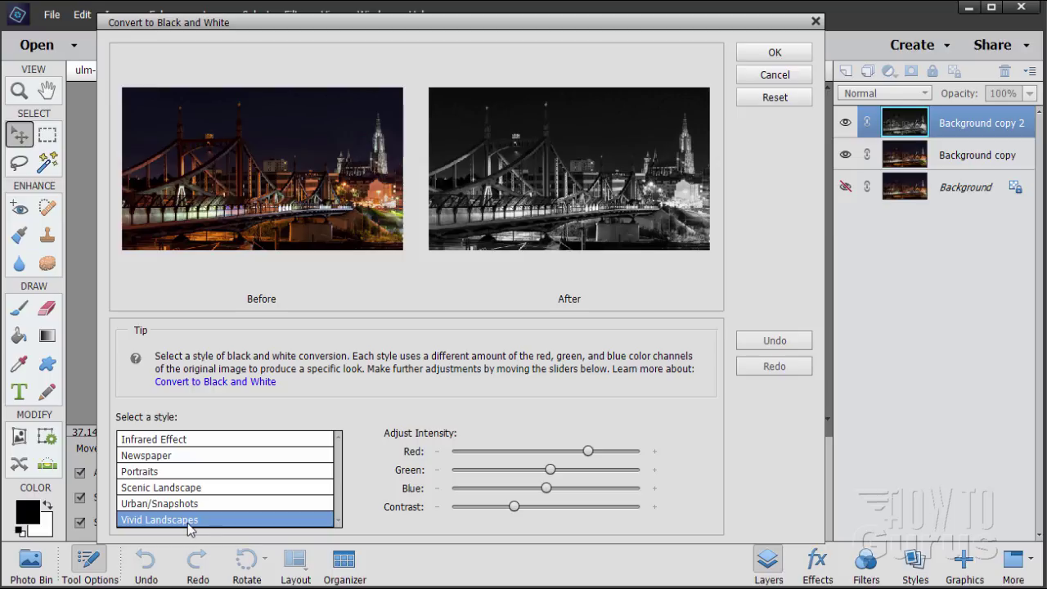
click(163, 490)
click(164, 528)
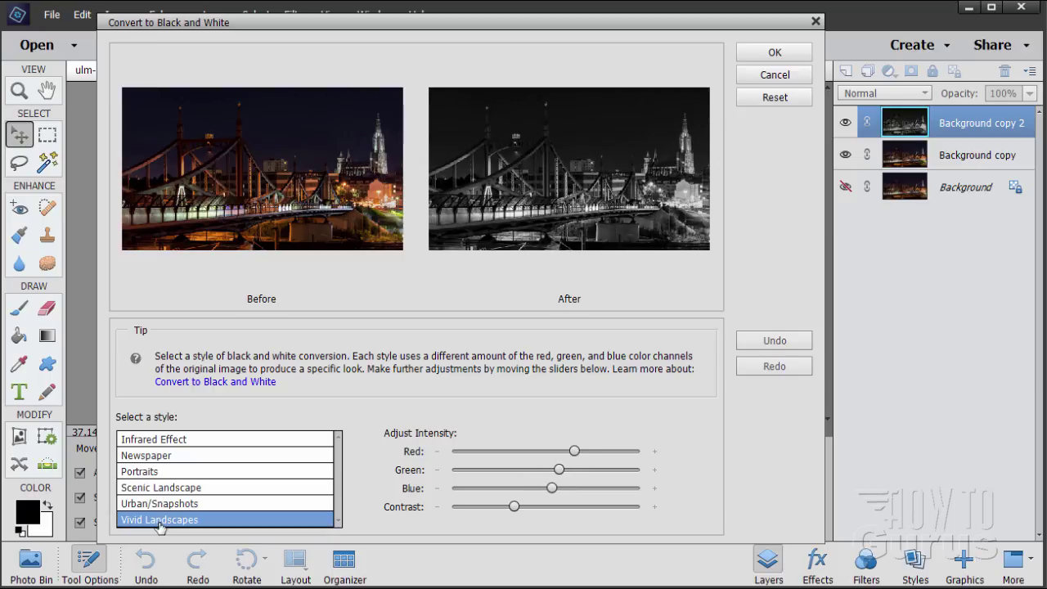
click(167, 491)
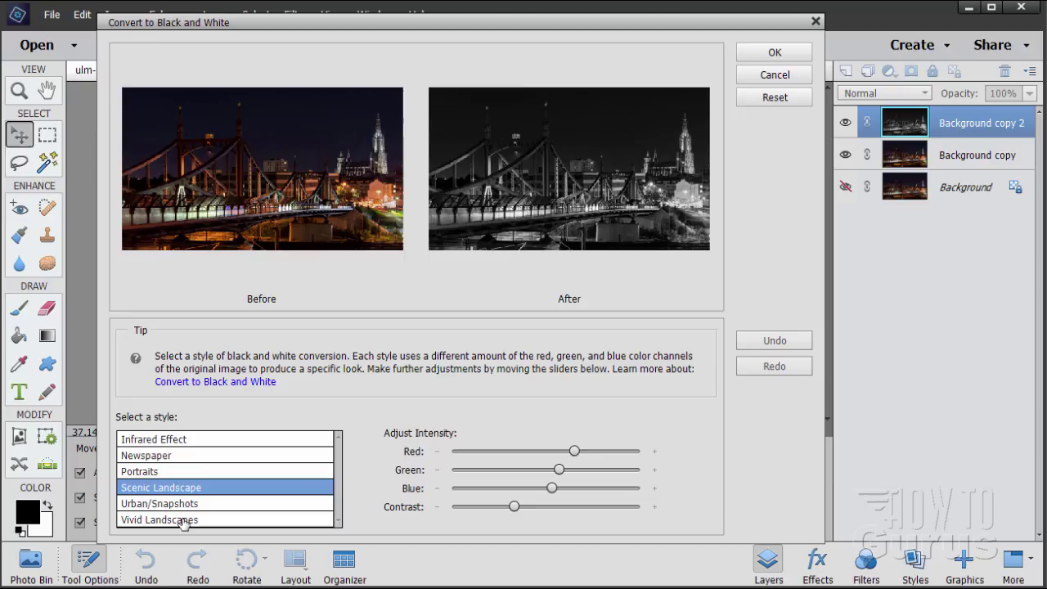
click(183, 525)
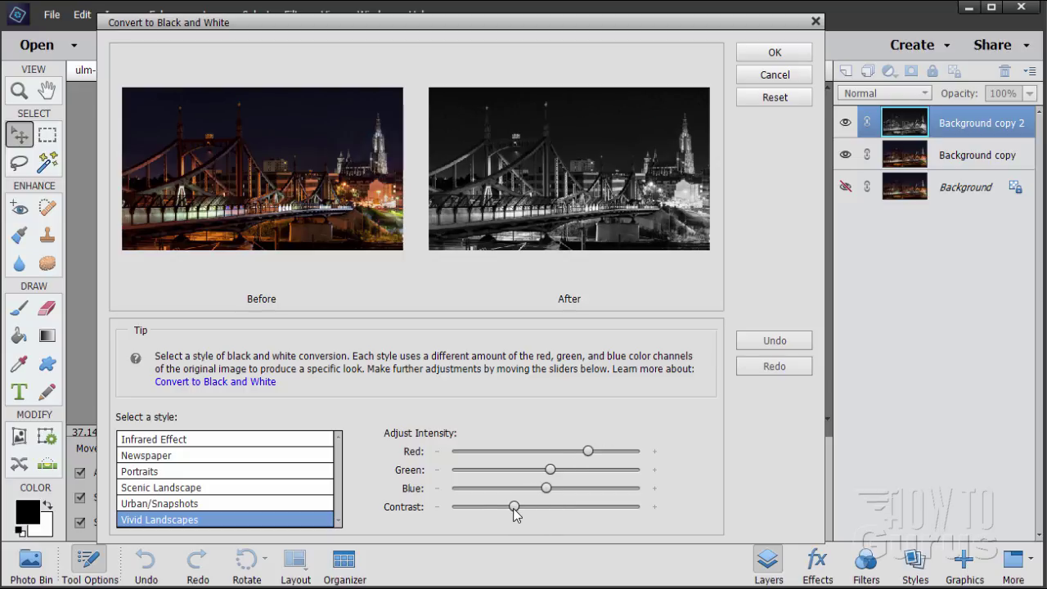
drag(516, 509, 539, 508)
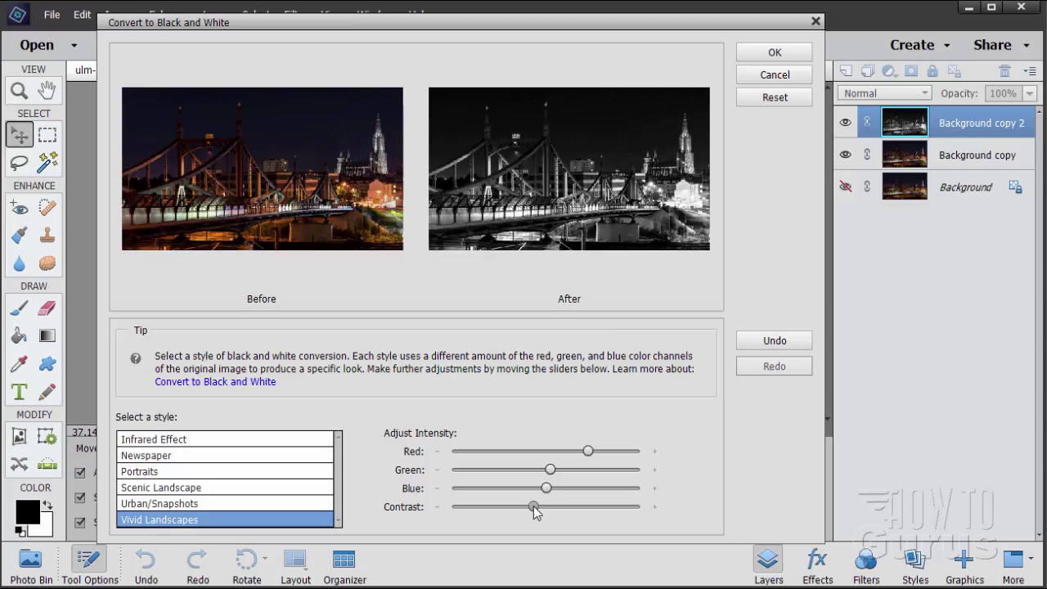
click(769, 54)
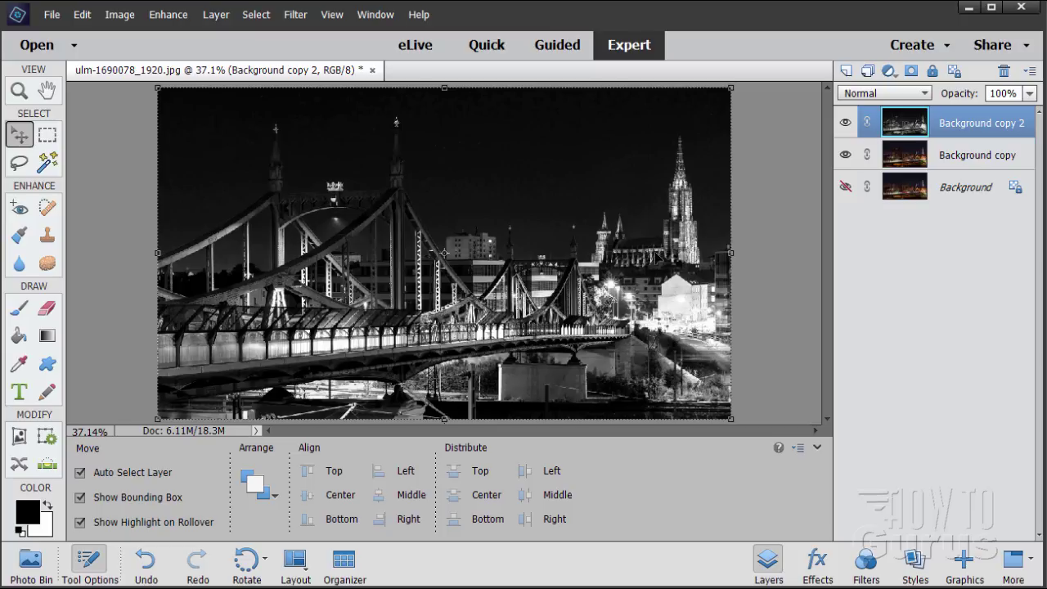
Step: Open Levels on the black-and-white layer and set input levels to 13, 1.82 and 255
click(169, 15)
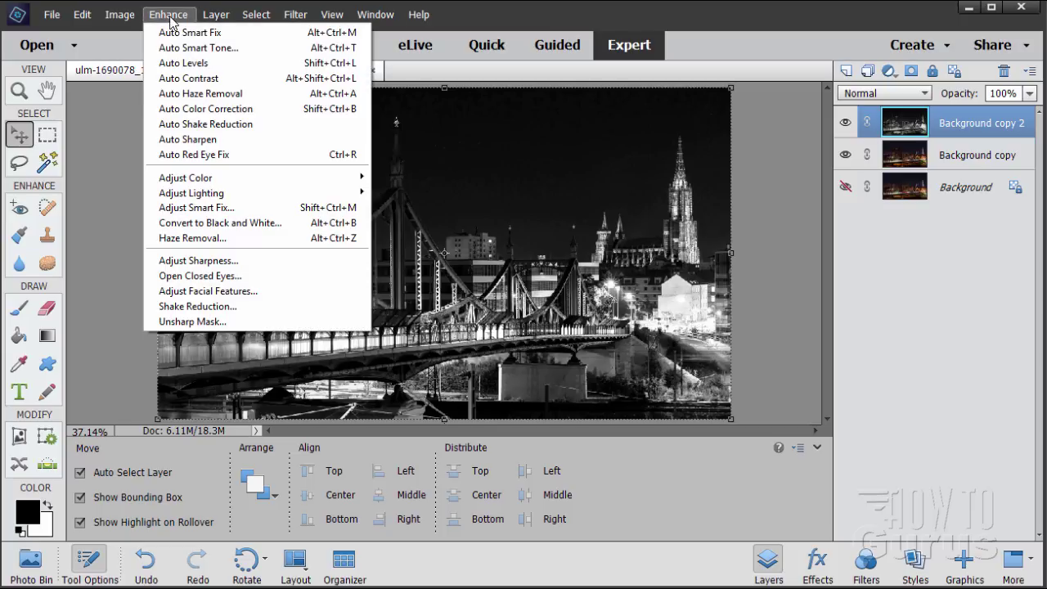
mouse_move(240, 194)
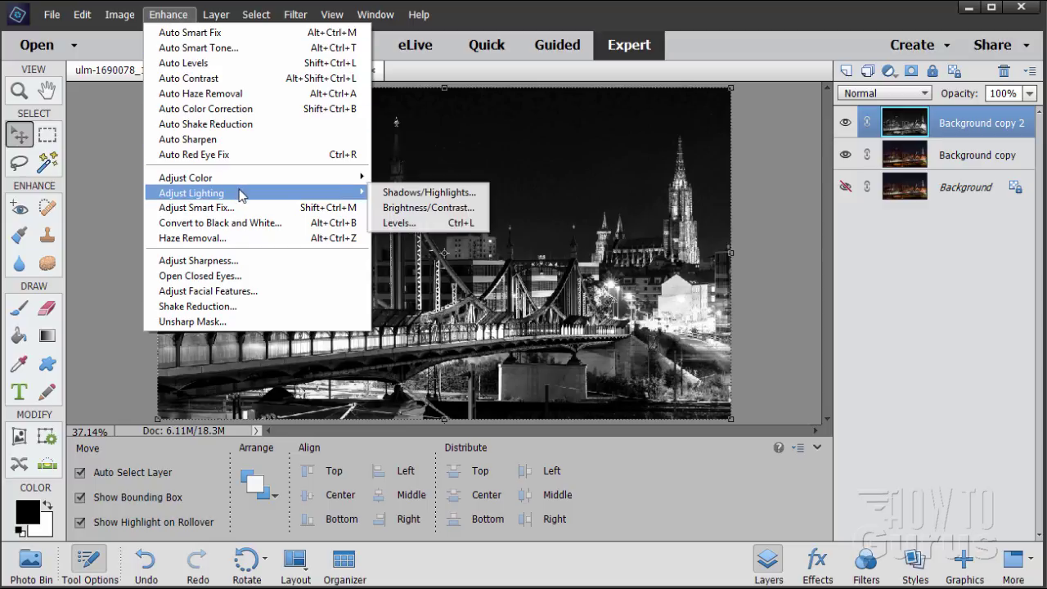
click(415, 224)
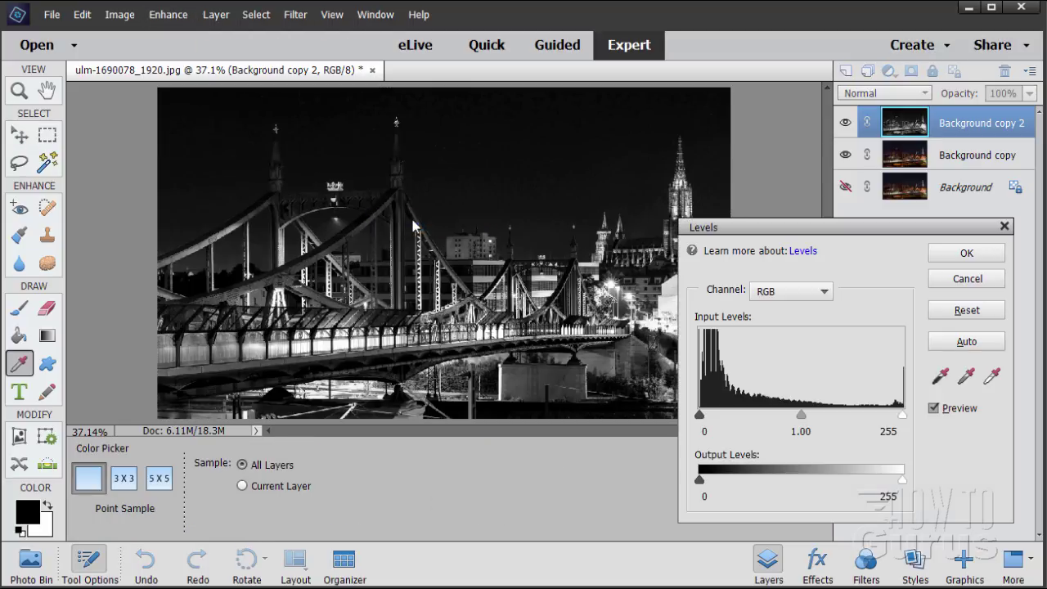
mouse_move(736, 234)
mouse_down()
mouse_move(759, 226)
mouse_move(744, 225)
mouse_up()
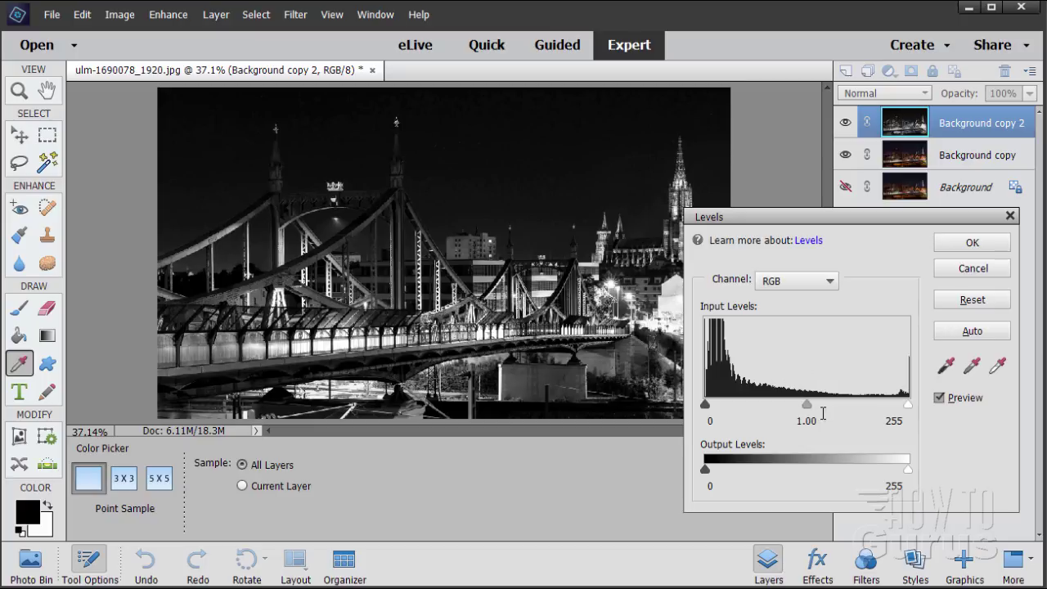
drag(808, 405, 763, 405)
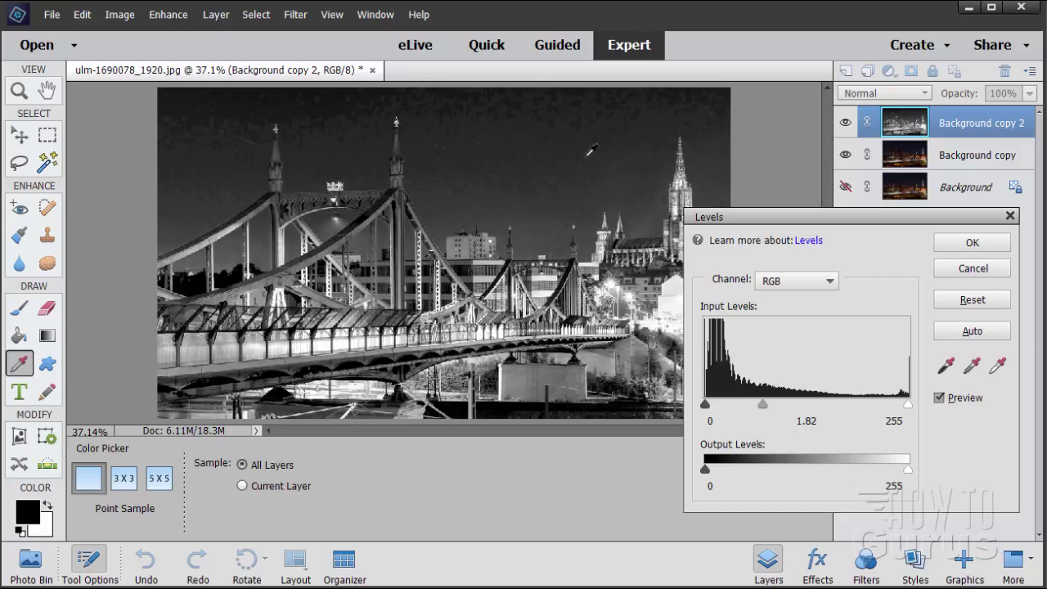
drag(705, 405, 717, 405)
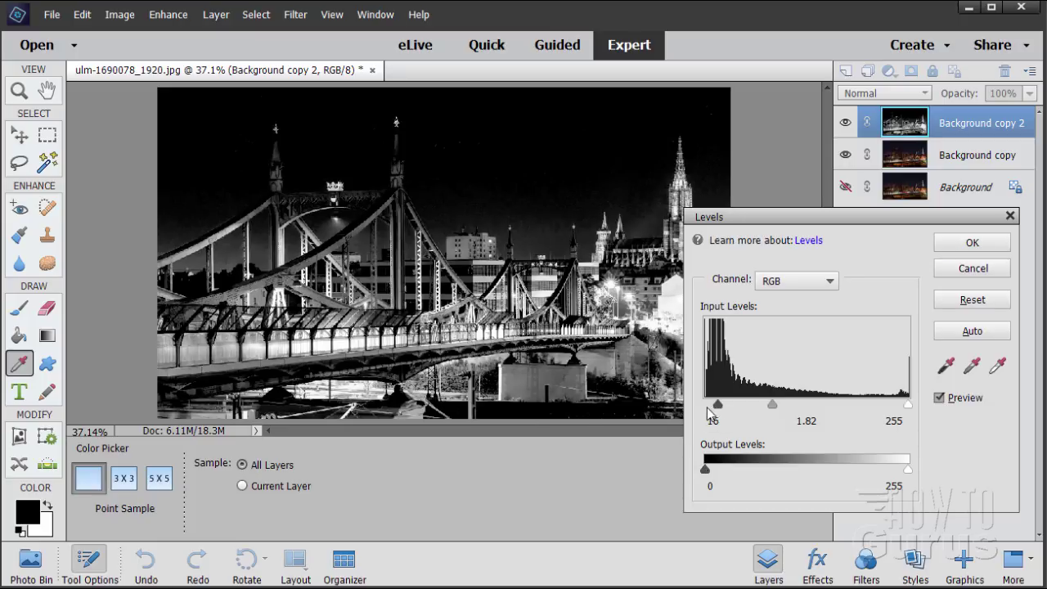
mouse_move(720, 404)
mouse_down()
mouse_move(707, 404)
mouse_move(715, 404)
mouse_up()
drag(719, 406, 714, 407)
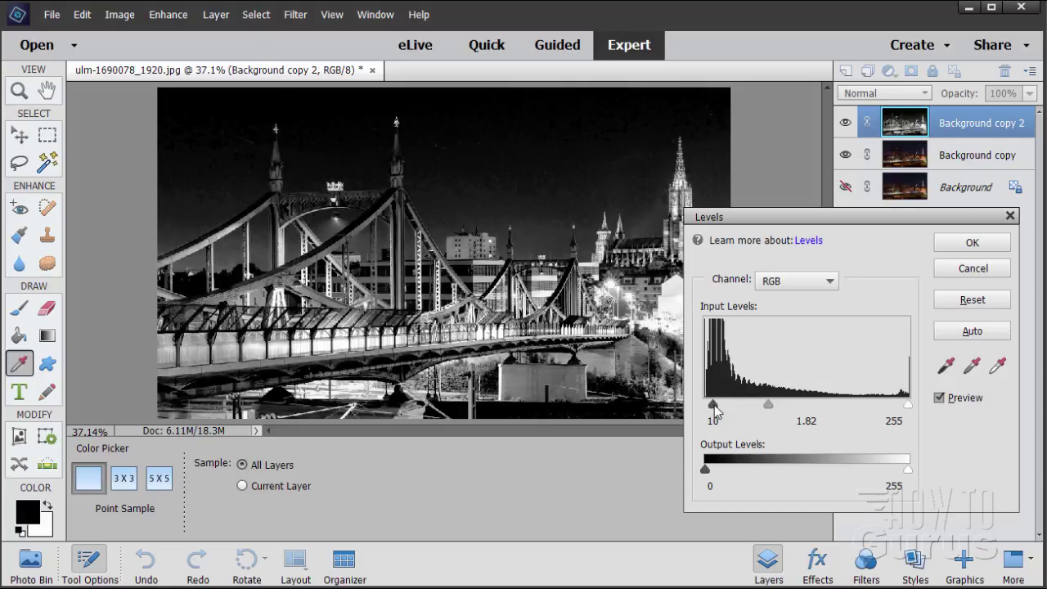
drag(714, 405, 714, 404)
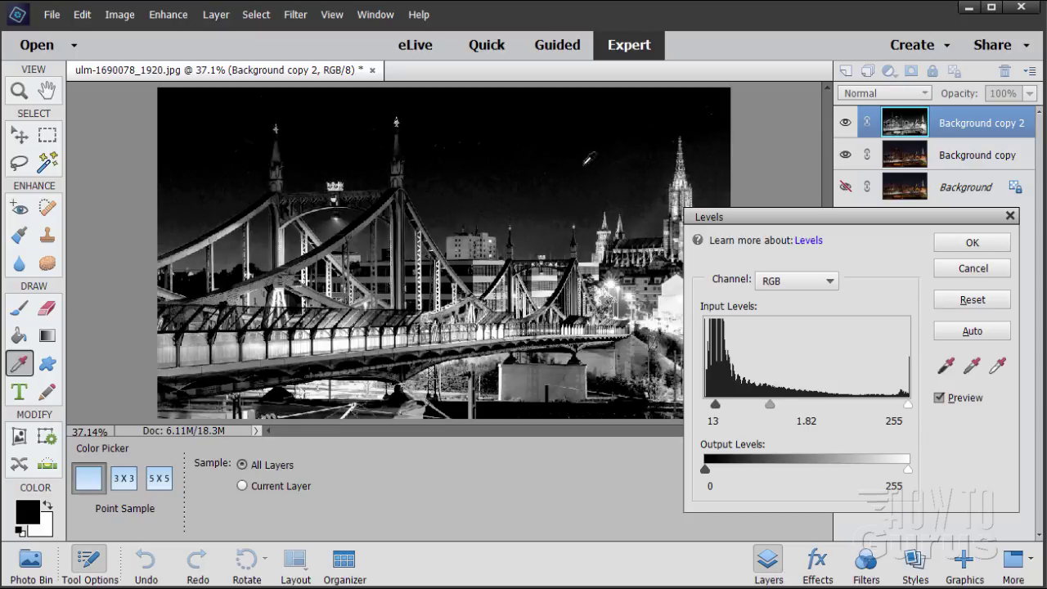
Step: Apply Levels, compare and hide Background copy 2, then select Background copy
click(970, 247)
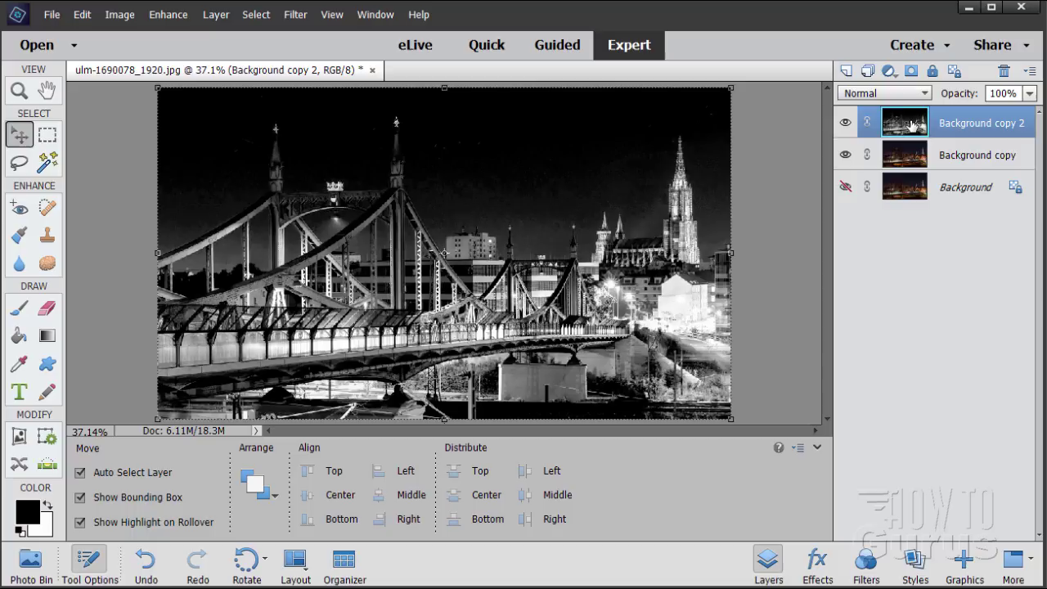
click(845, 123)
click(845, 125)
click(845, 123)
click(845, 123)
click(845, 123)
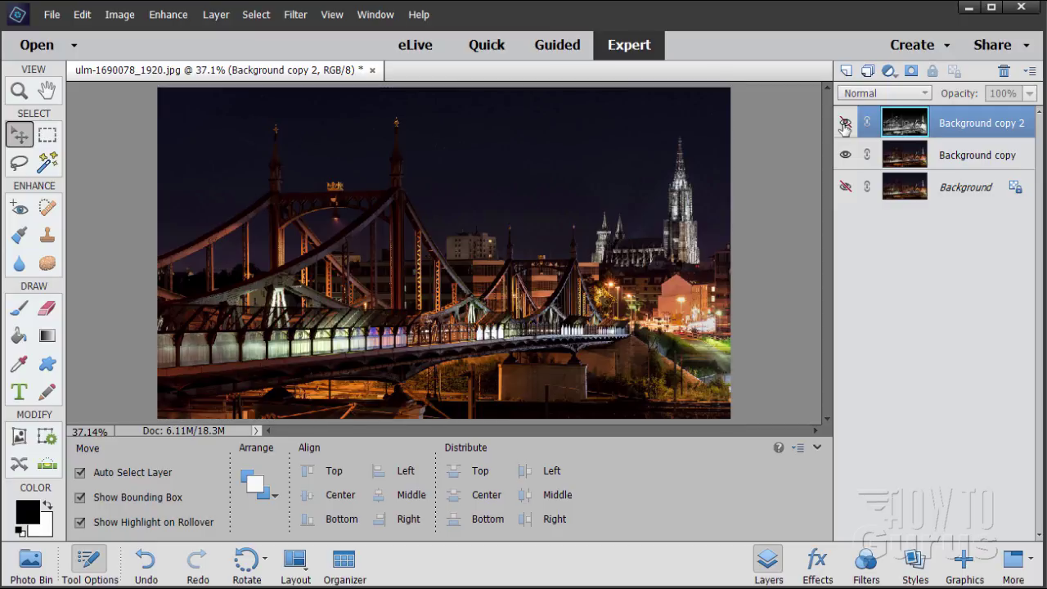
click(845, 123)
click(845, 124)
click(916, 163)
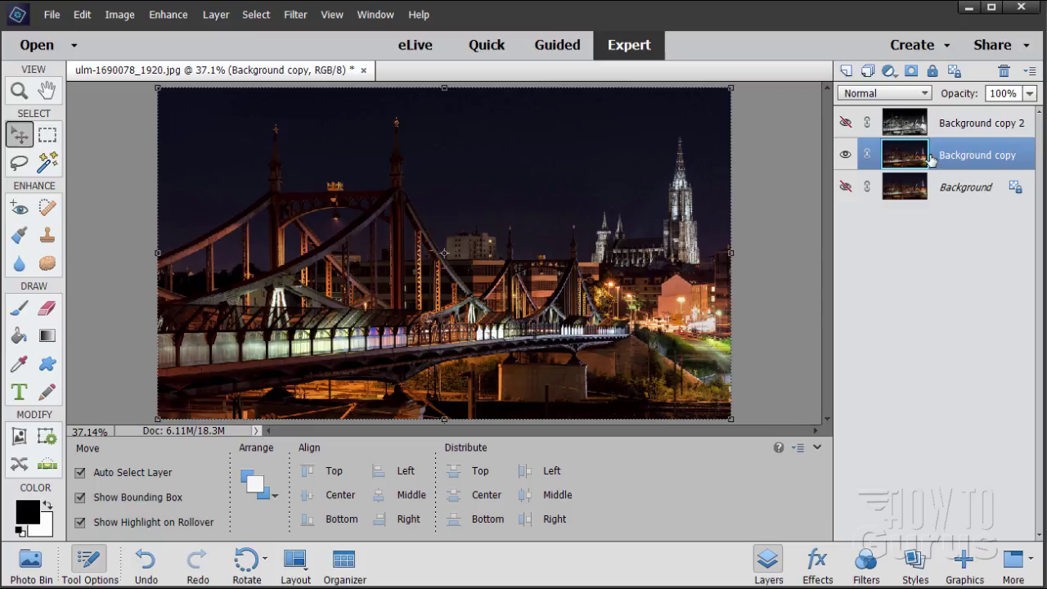
Step: Add a Levels adjustment layer clipped to the colour Background copy
click(216, 15)
mouse_move(247, 141)
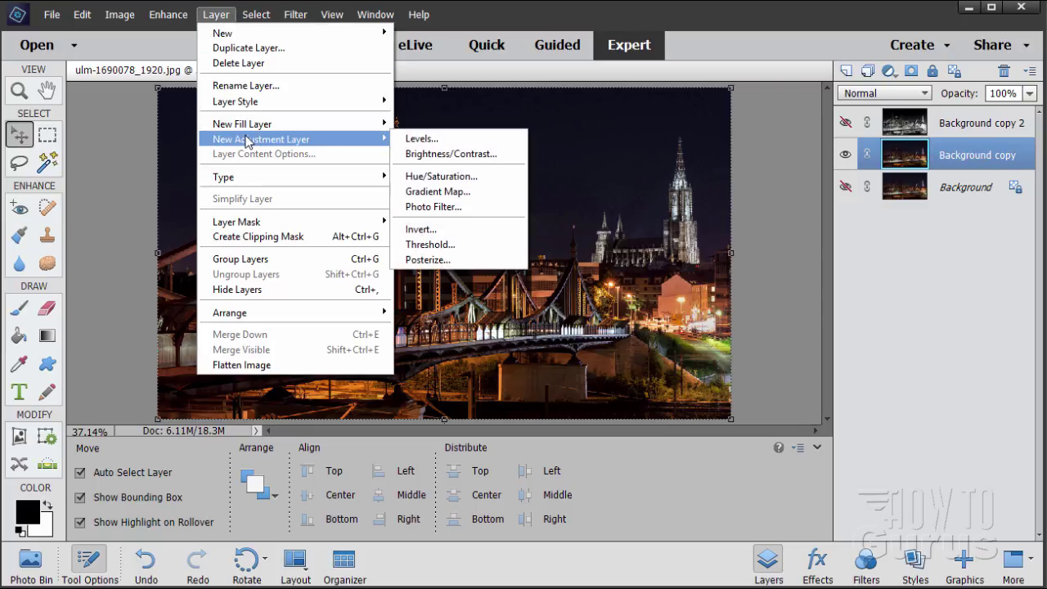
click(438, 141)
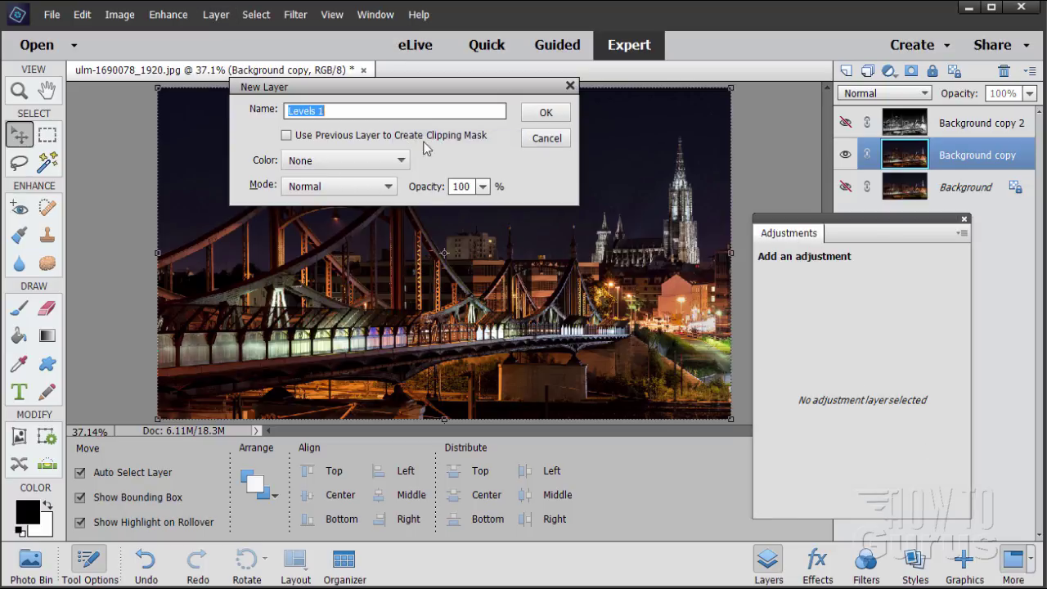
click(286, 136)
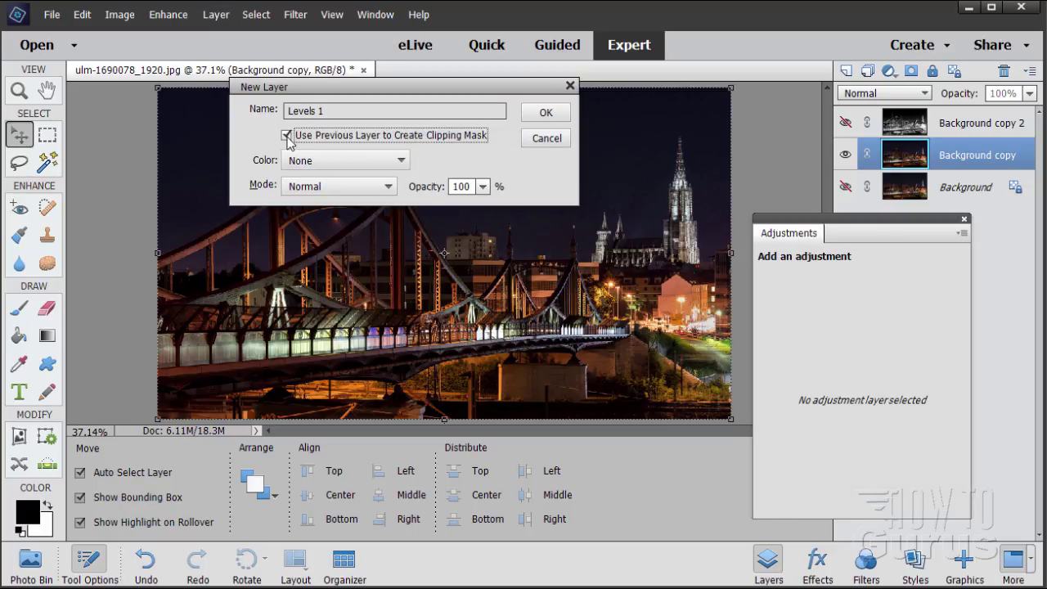
click(545, 113)
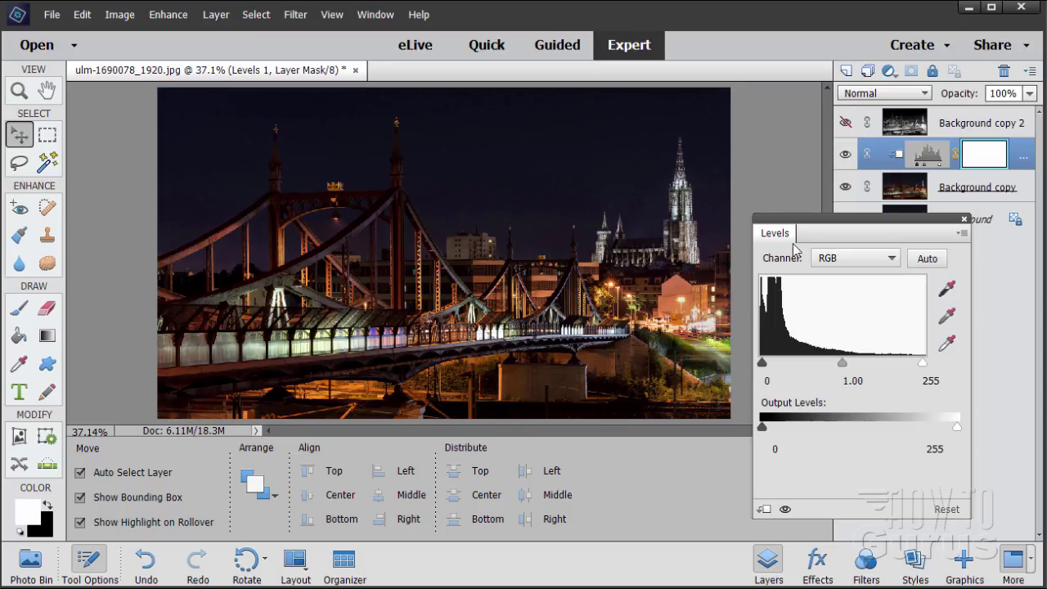
Step: Set the Levels midtones to 1.80 and the white point to 235, then close the panel
drag(794, 246, 766, 305)
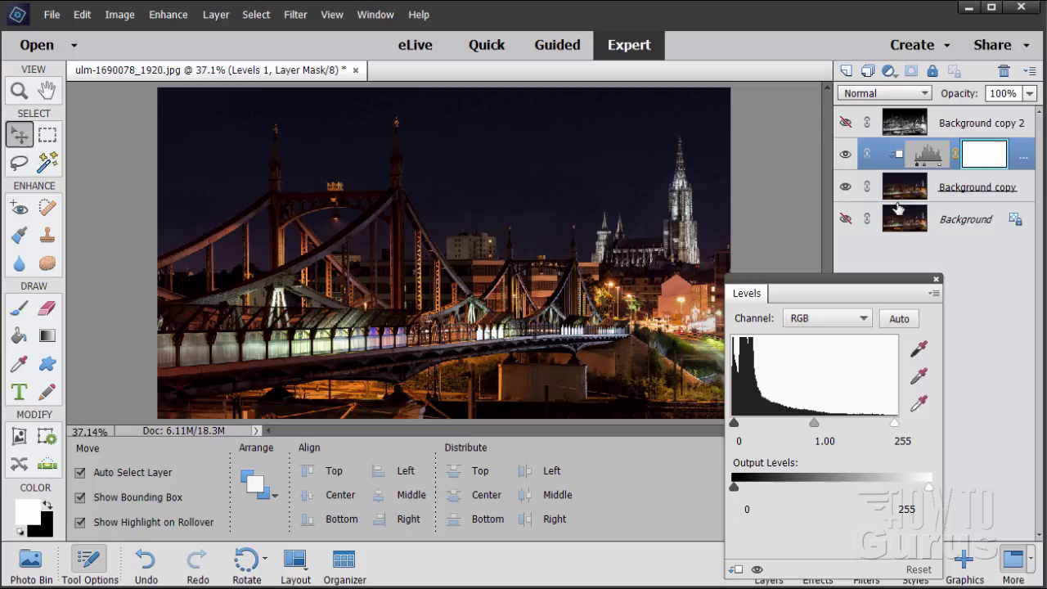
drag(865, 278, 863, 244)
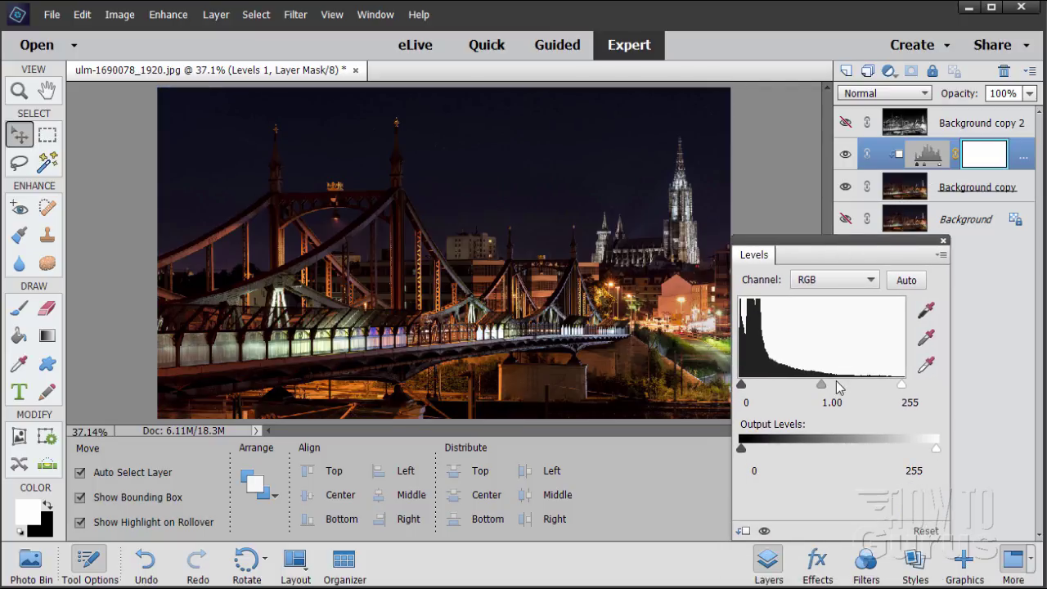
drag(823, 390, 788, 384)
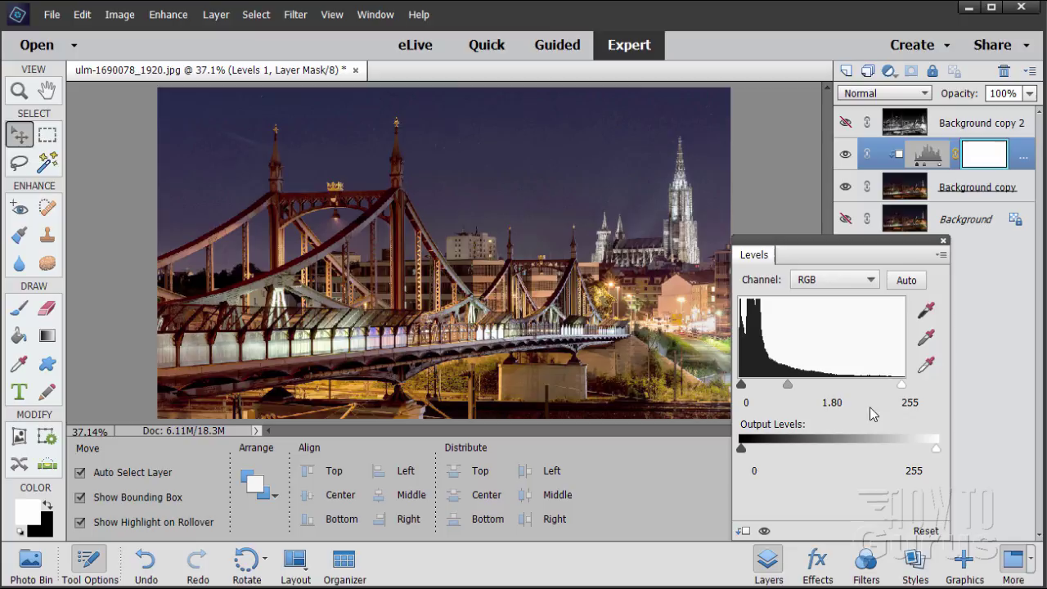
drag(902, 387, 890, 389)
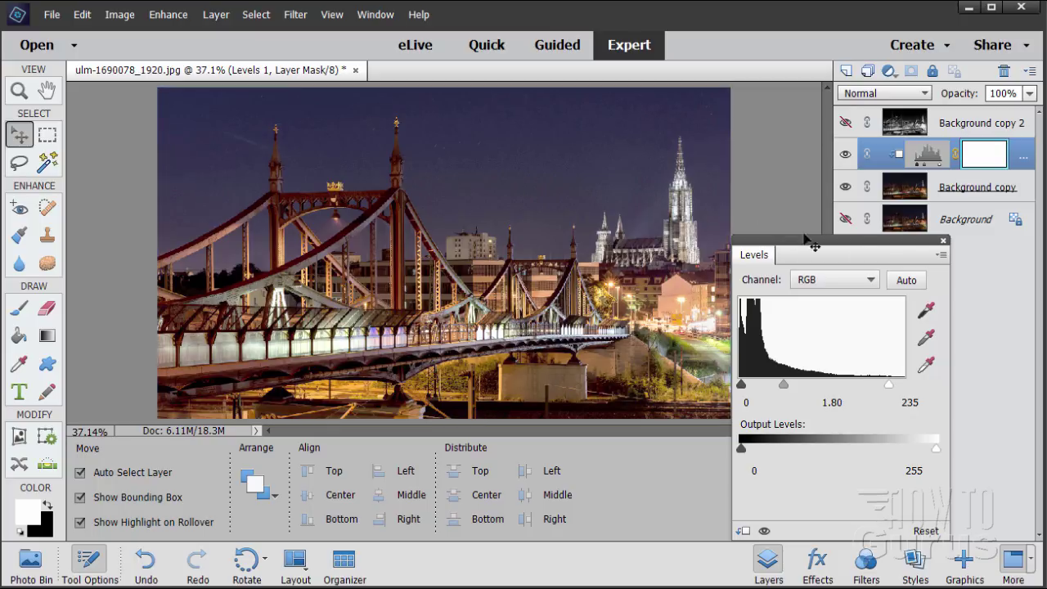
click(943, 241)
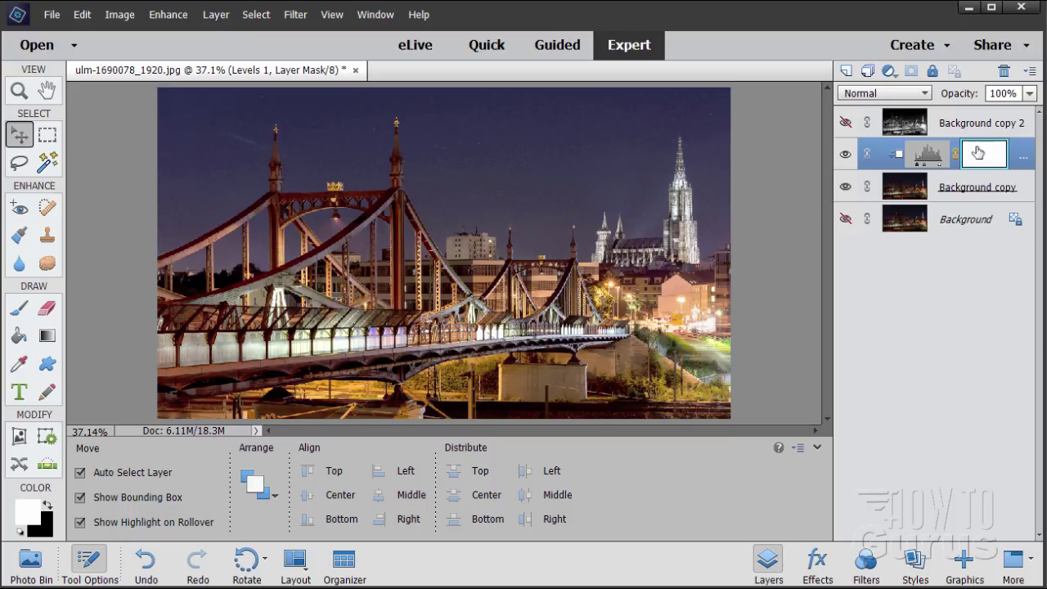
Step: Toggle Background copy 2 to compare the black-and-white and colour versions
click(846, 125)
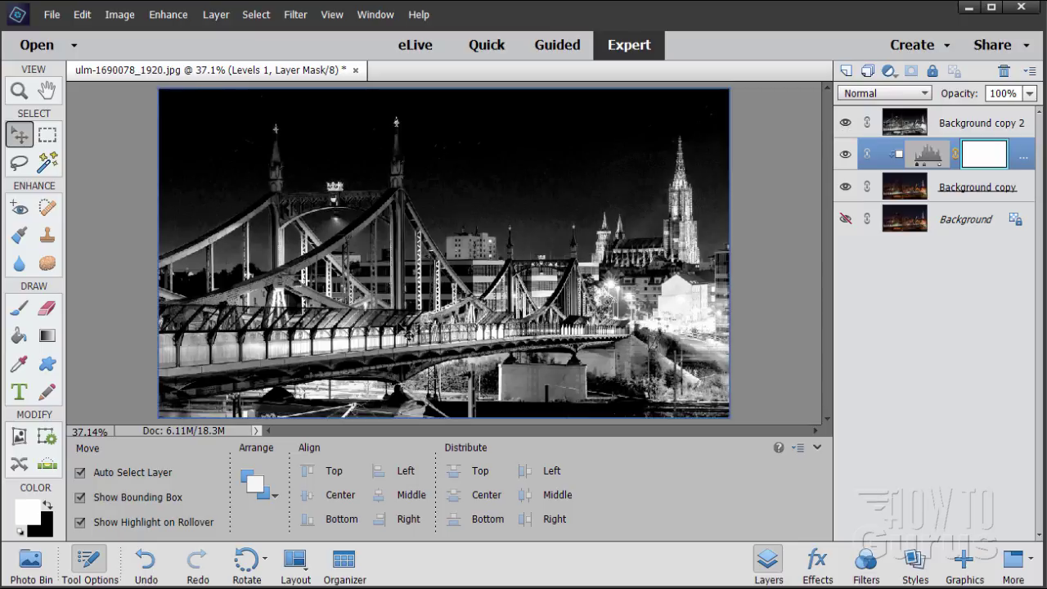
click(846, 124)
click(845, 124)
click(846, 125)
click(846, 125)
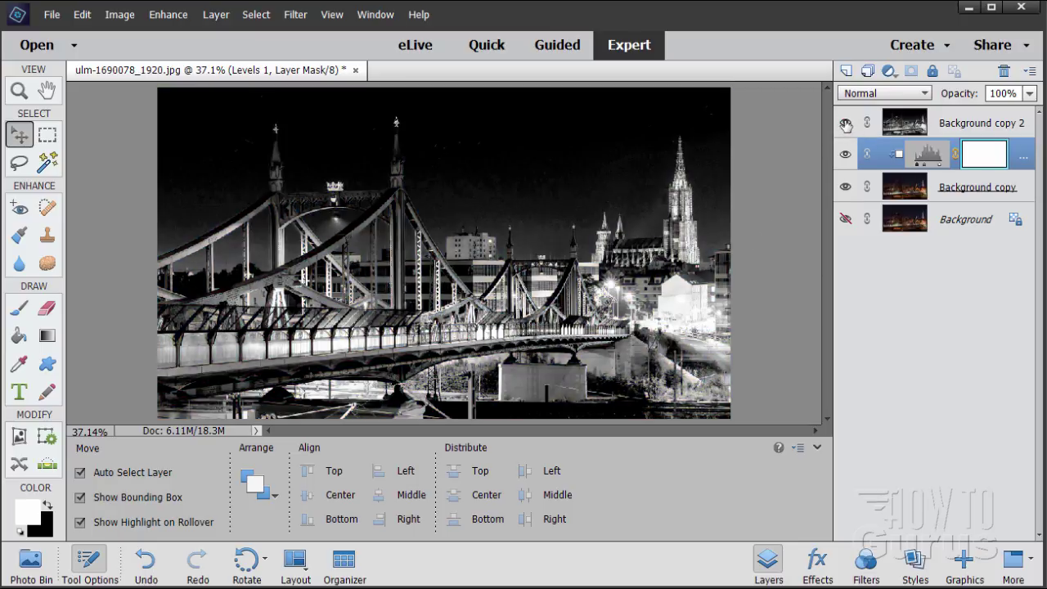
click(845, 125)
click(846, 124)
click(846, 124)
click(846, 124)
Step: Load Background copy 2 as a selection, copy it, deselect, and hide the layer
click(899, 130)
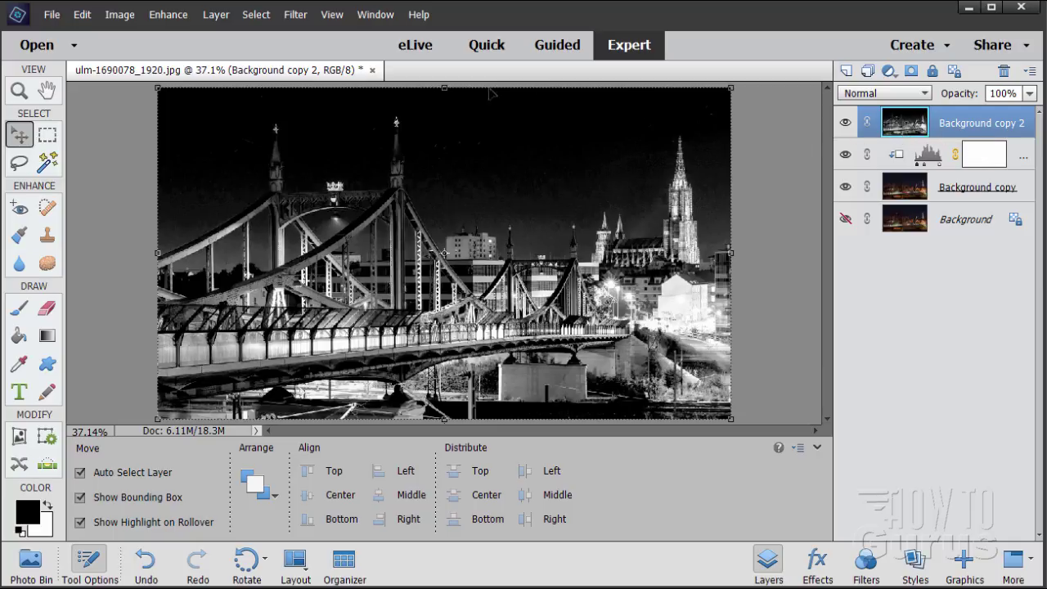
key(ctrl)
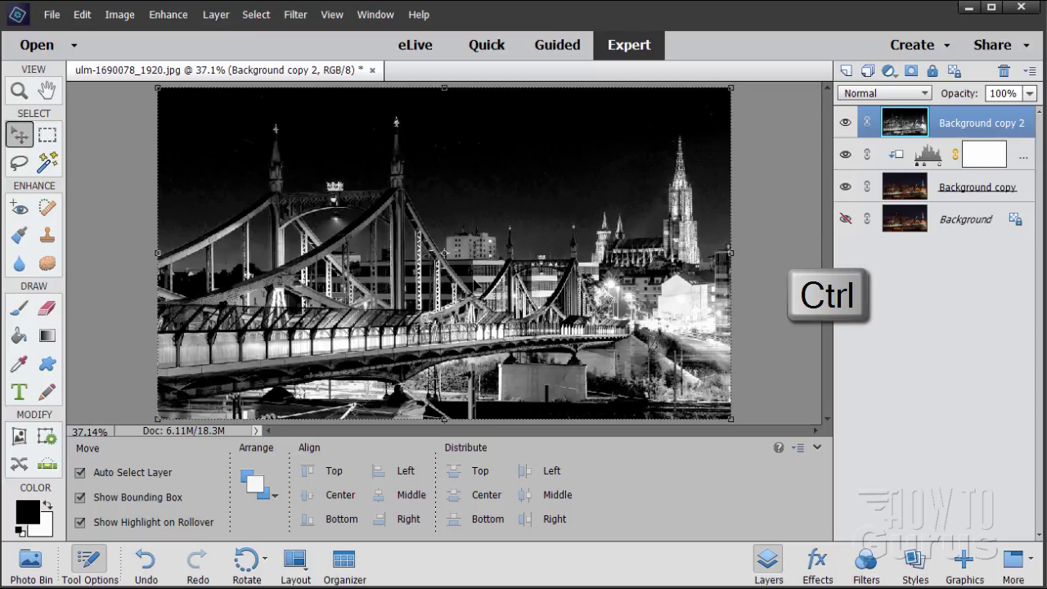
ctrl+click(903, 129)
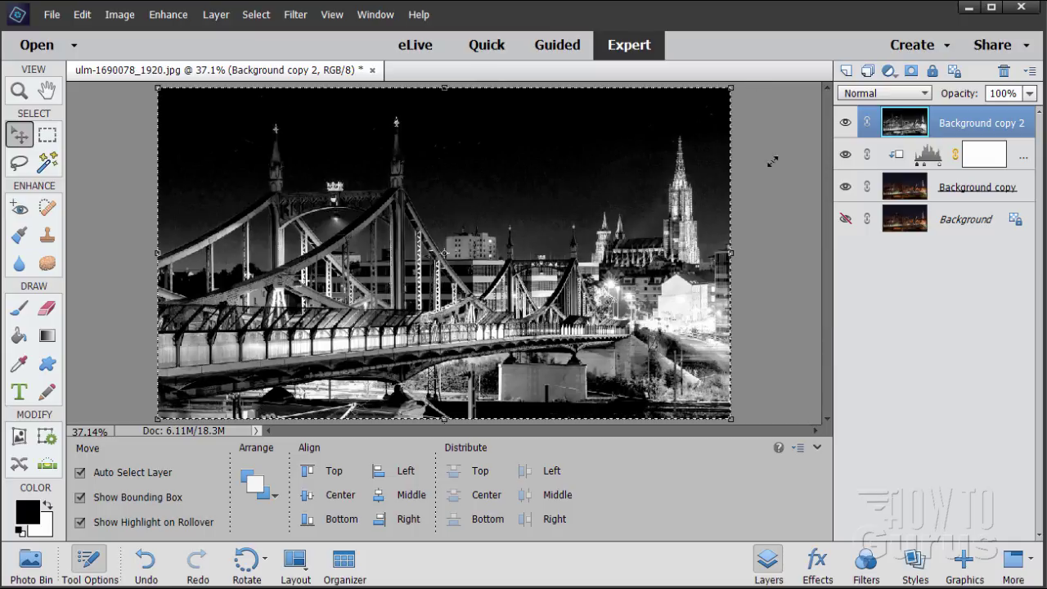
click(82, 14)
click(99, 103)
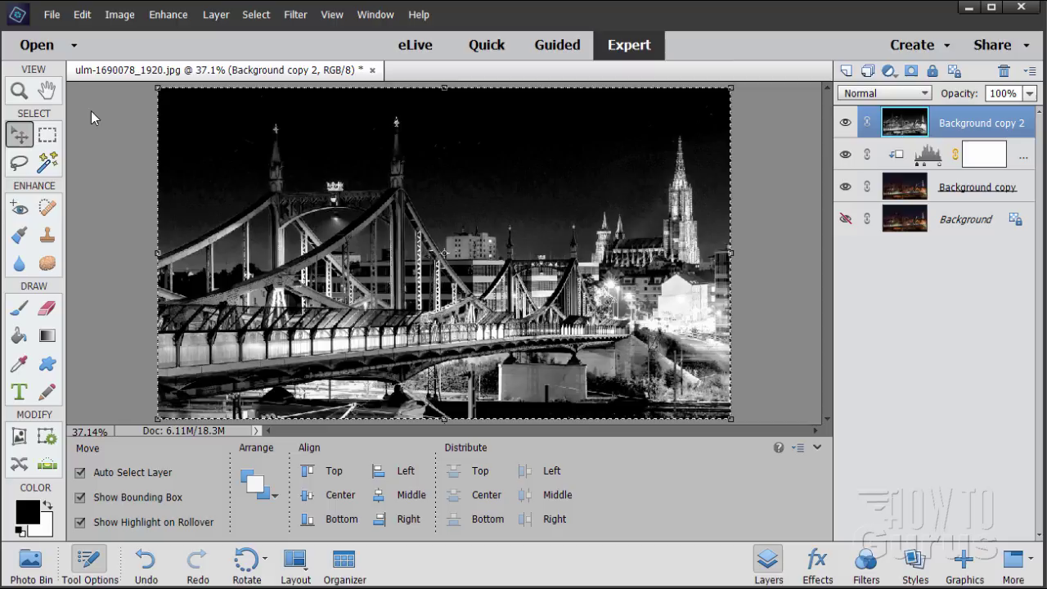
click(255, 15)
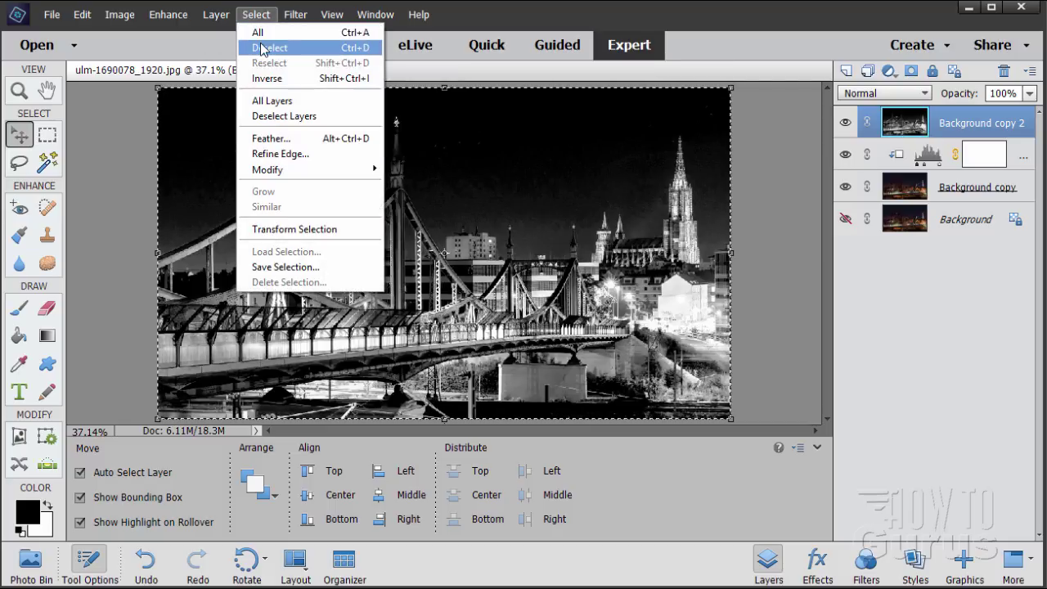
click(262, 44)
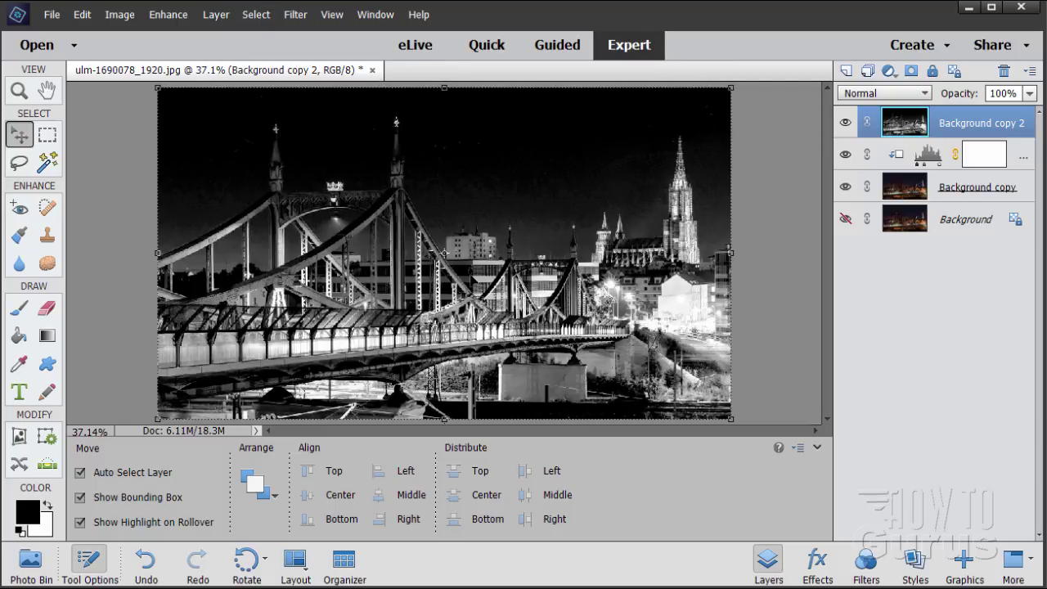
click(845, 123)
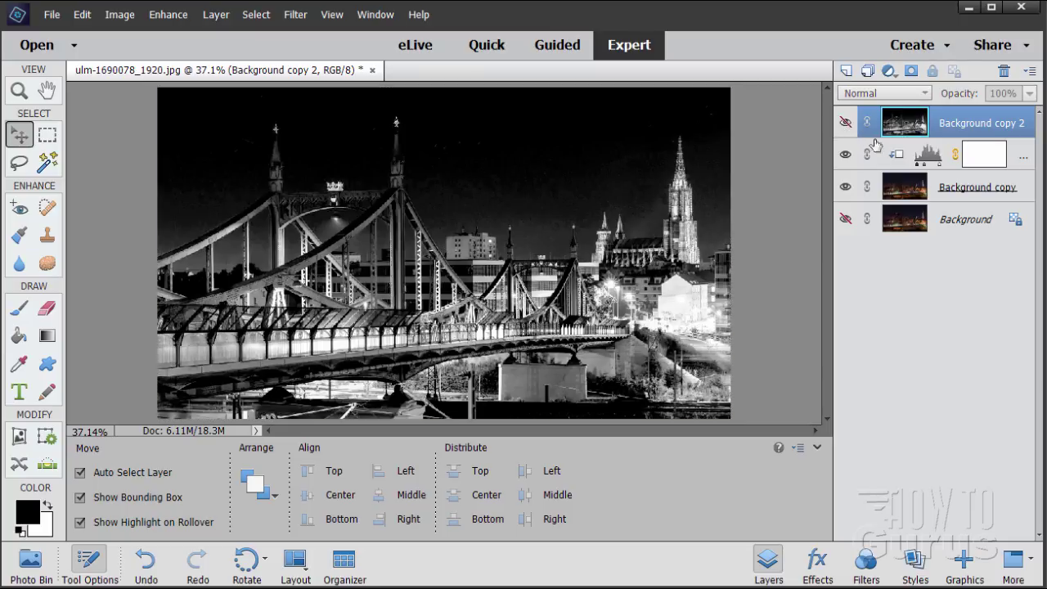
key(alt)
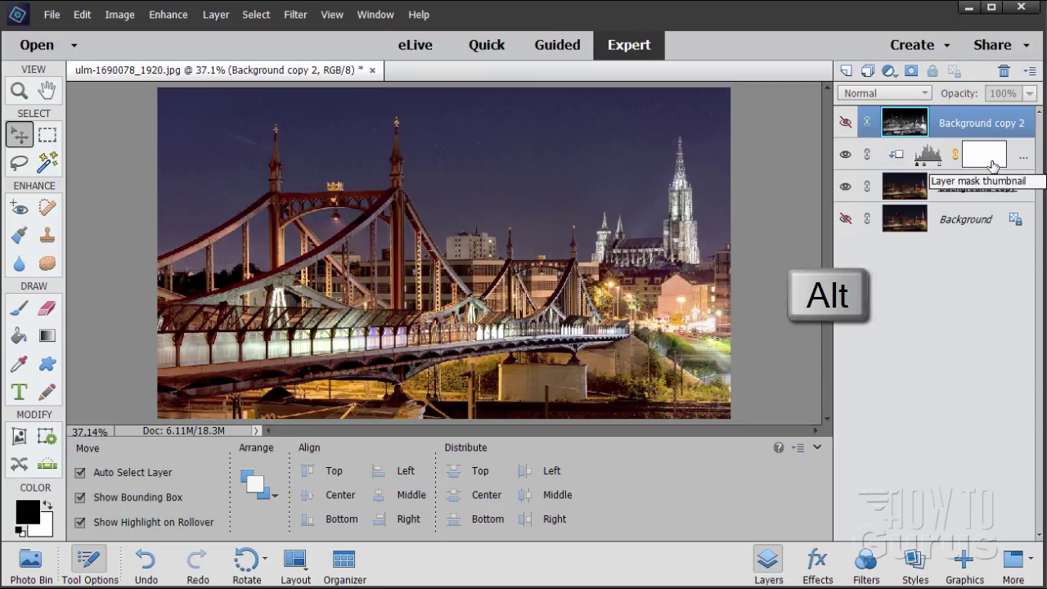
Step: Paste the copied black-and-white bridge image into the Levels 1 layer mask
alt+click(982, 163)
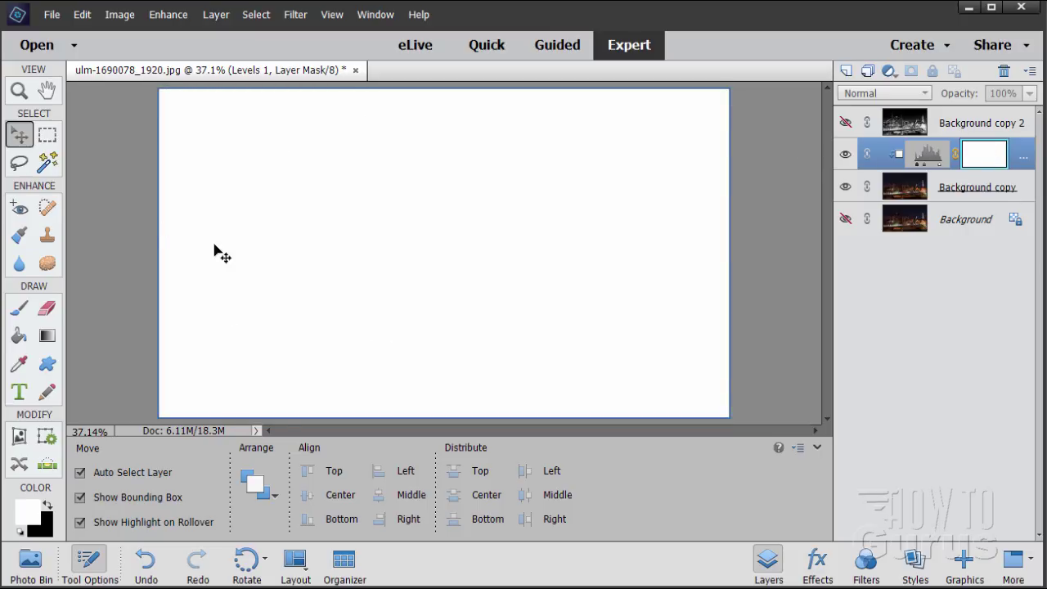
click(82, 16)
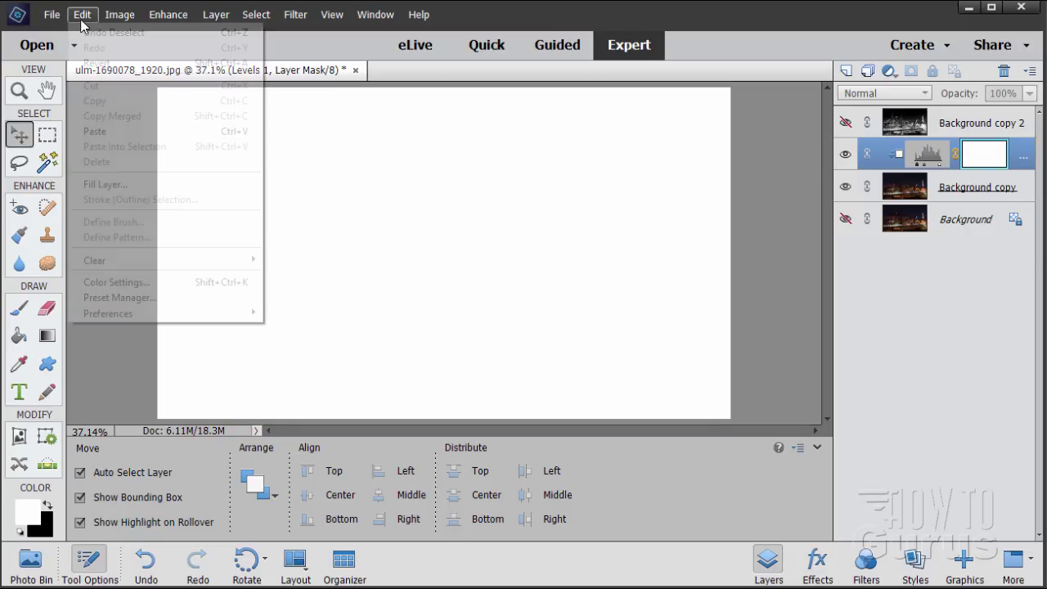
click(104, 130)
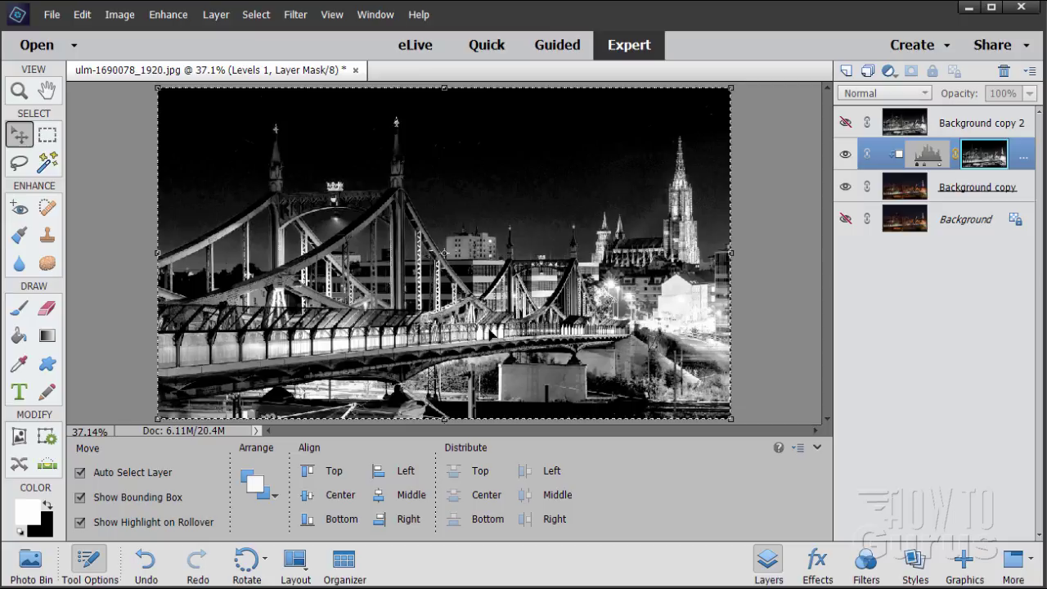
key(ctrl+d)
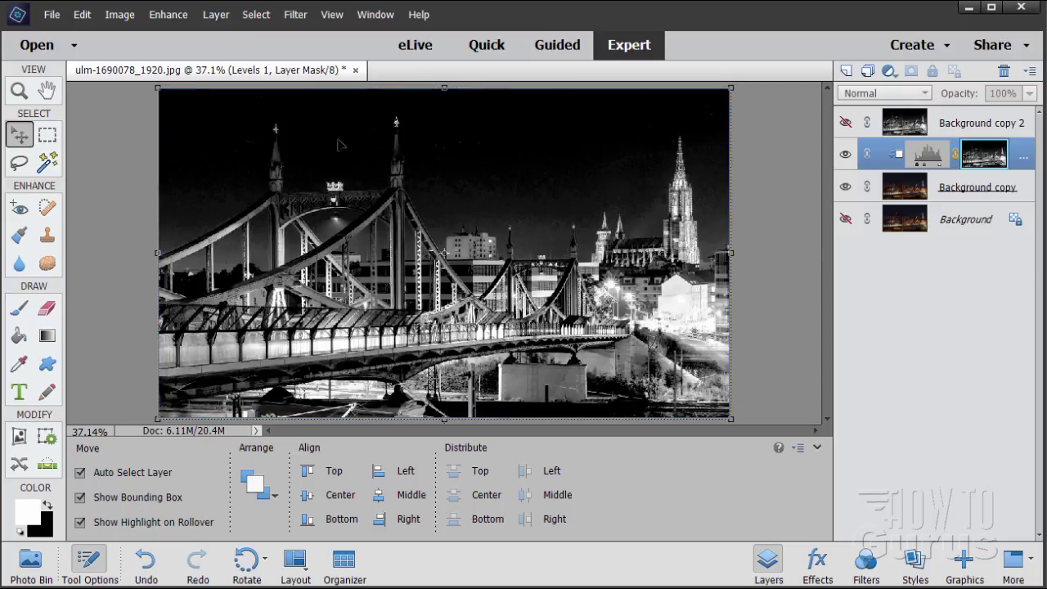
key(ctrl+a)
key(ctrl+d)
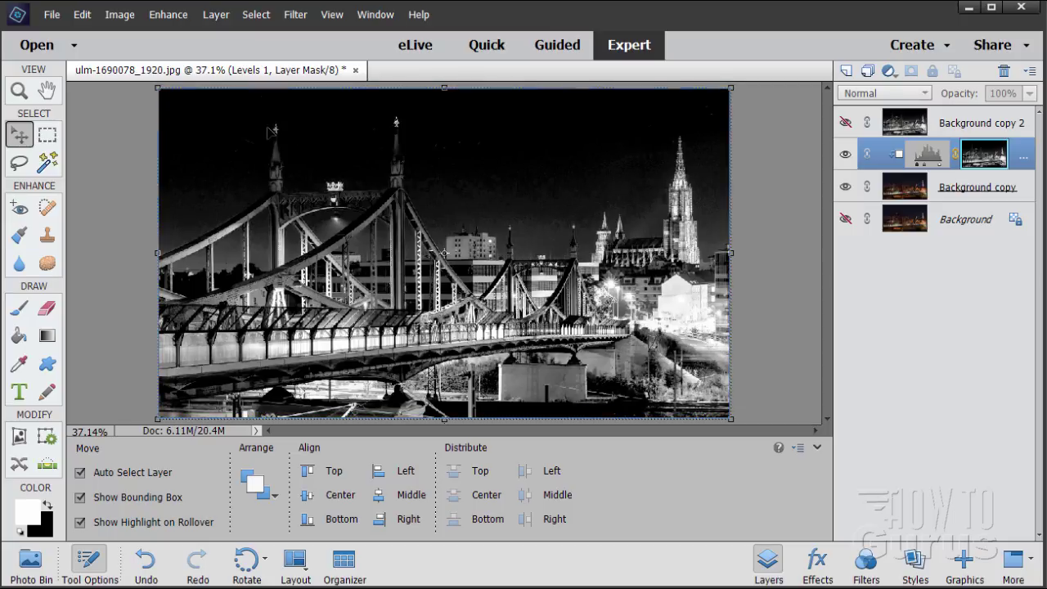
key(ctrl+a)
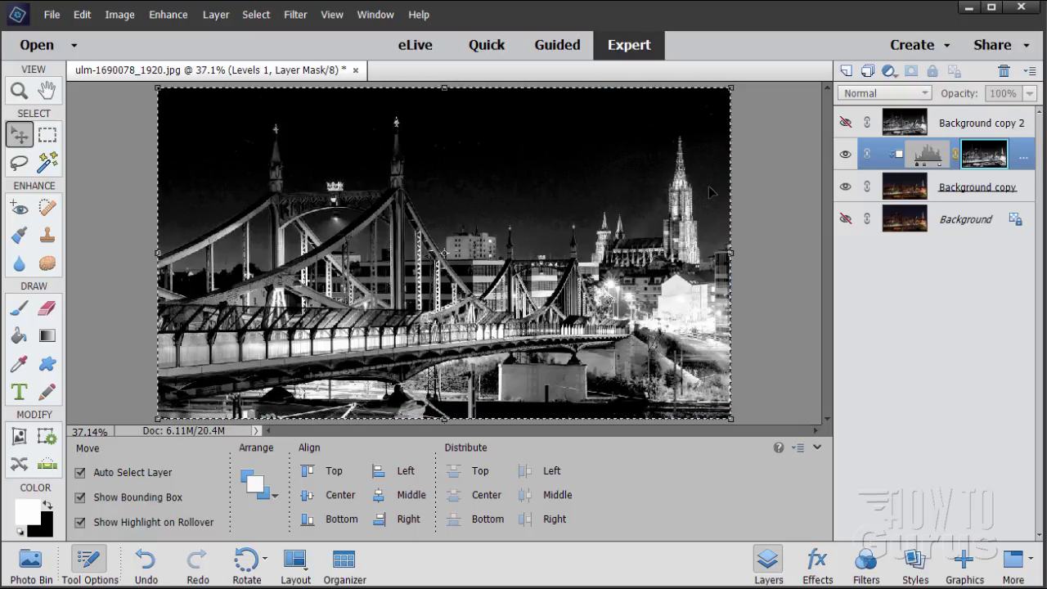
Step: Target the Levels 1 adjustment and toggle the layer on and off to compare
click(930, 160)
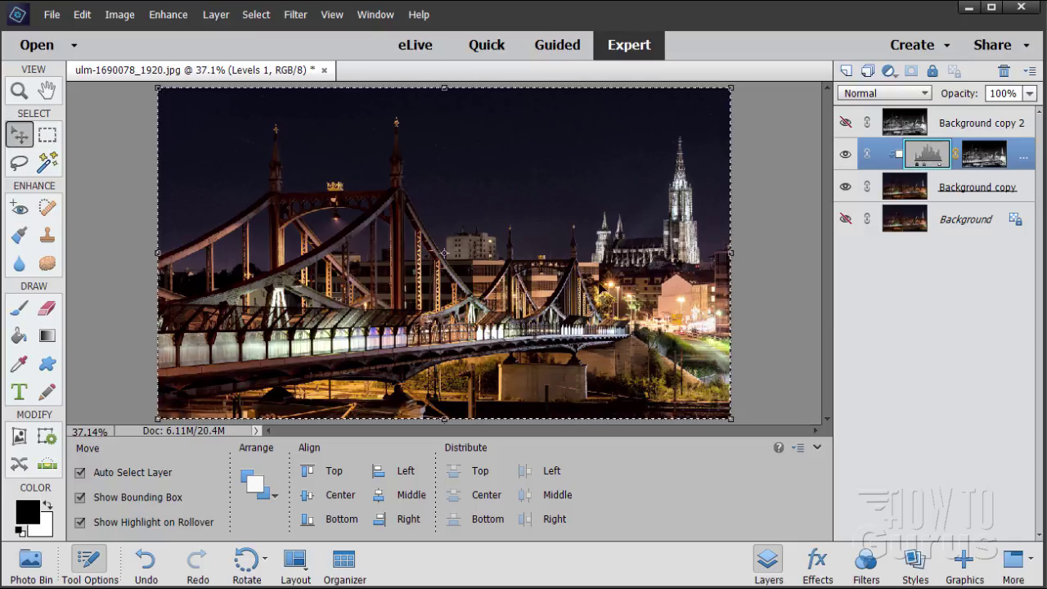
click(845, 155)
click(847, 160)
click(846, 161)
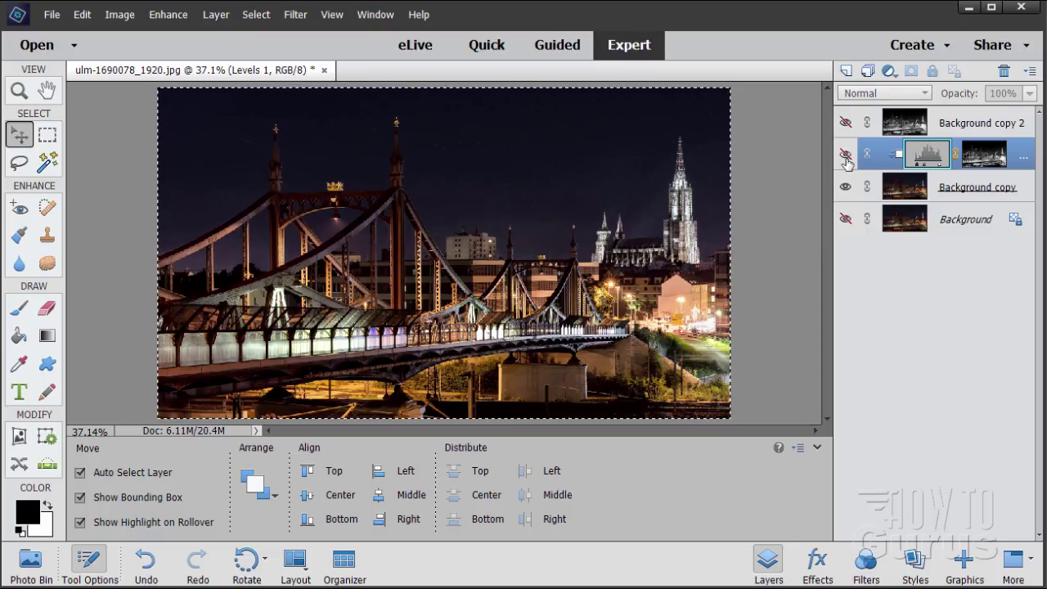
click(846, 160)
click(846, 161)
click(846, 160)
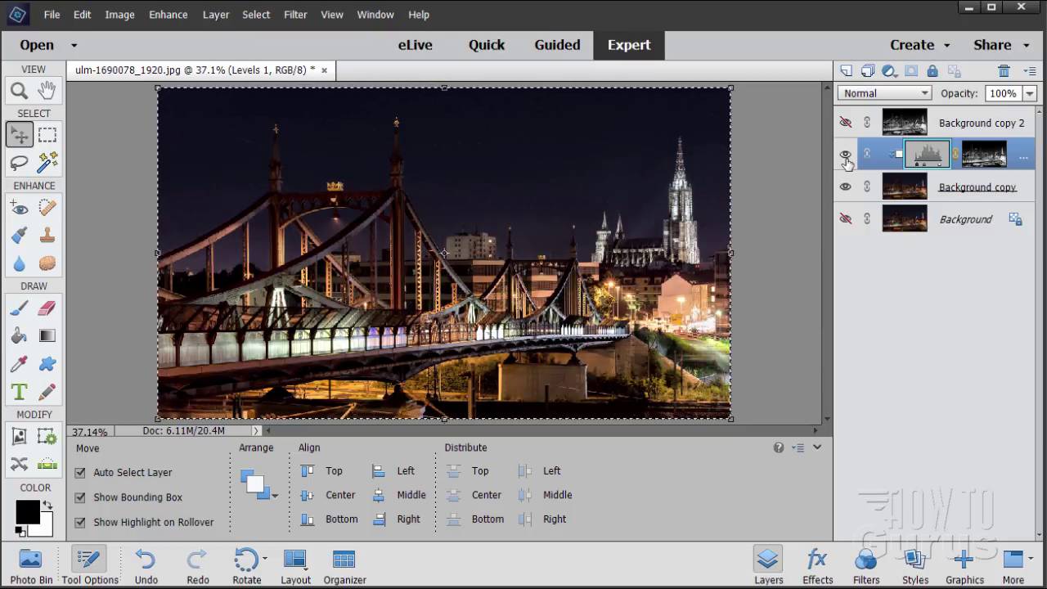
click(847, 160)
click(846, 160)
click(846, 160)
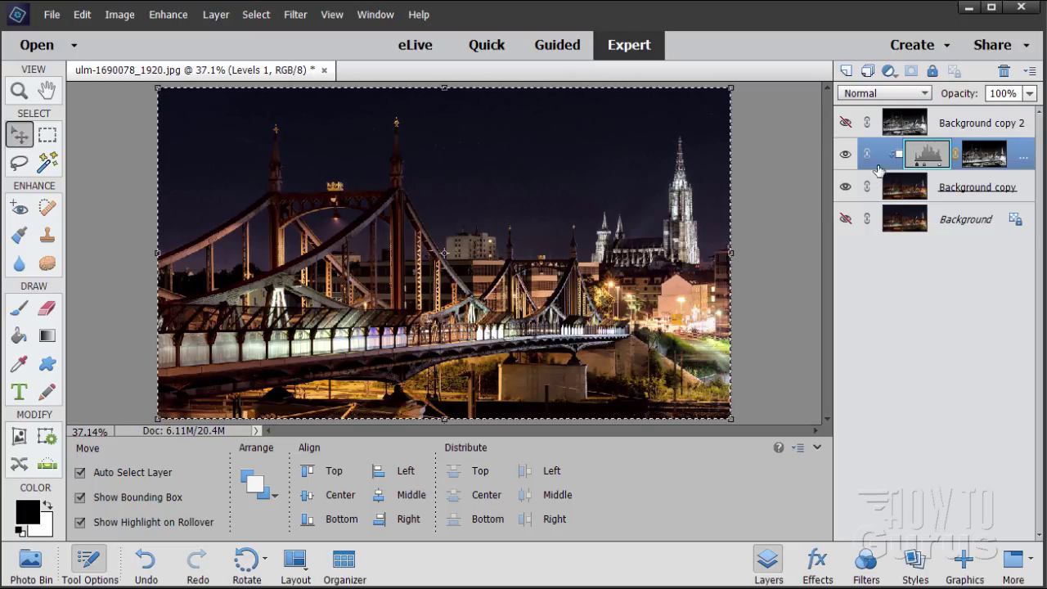
click(846, 160)
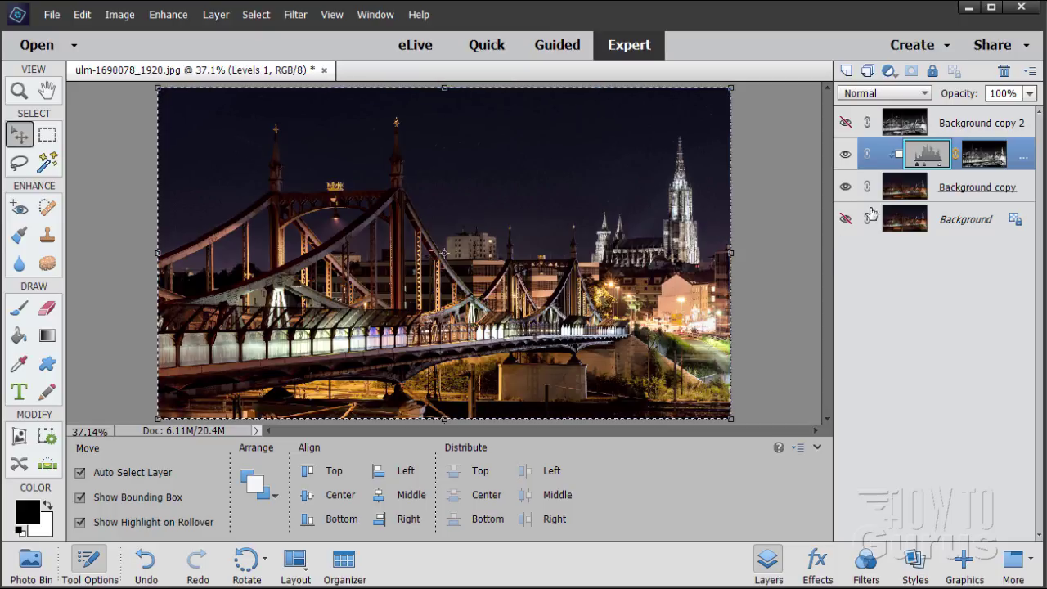
Step: Compare once more, leaving Levels 1 visible, and clear the selection
click(846, 155)
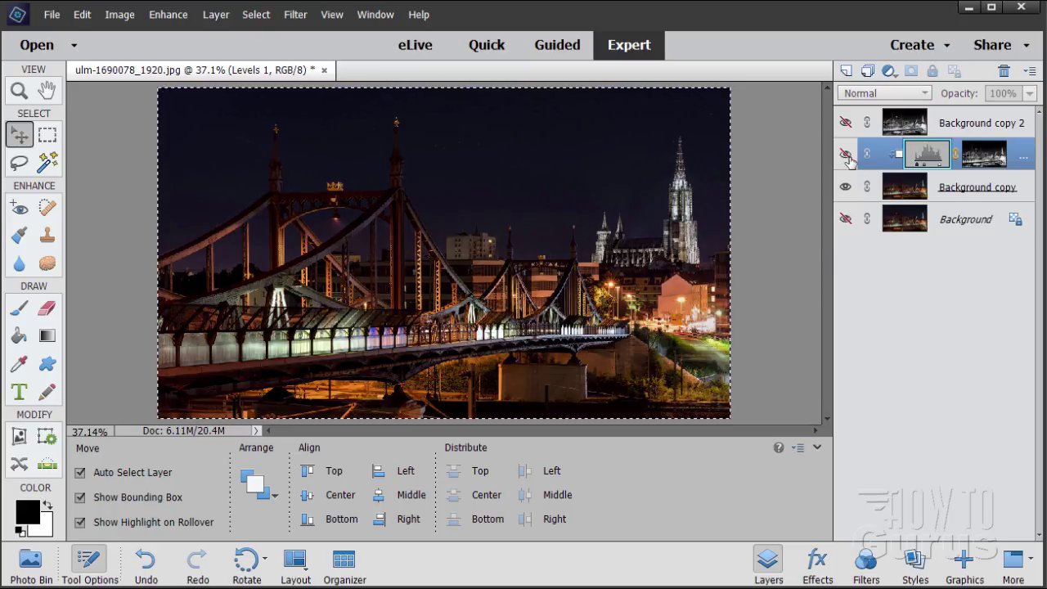
click(846, 155)
click(846, 155)
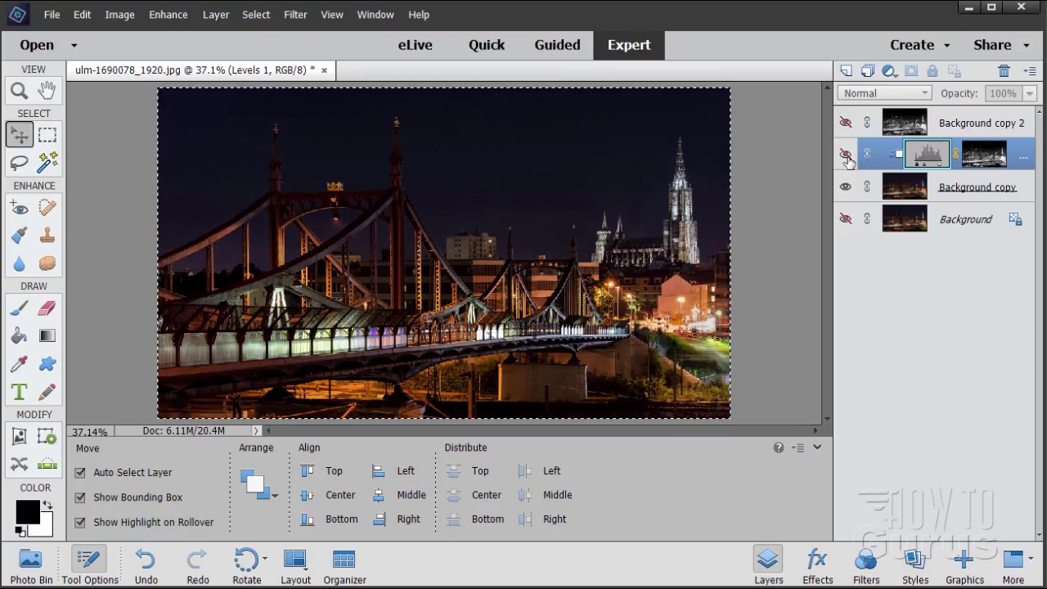
click(846, 156)
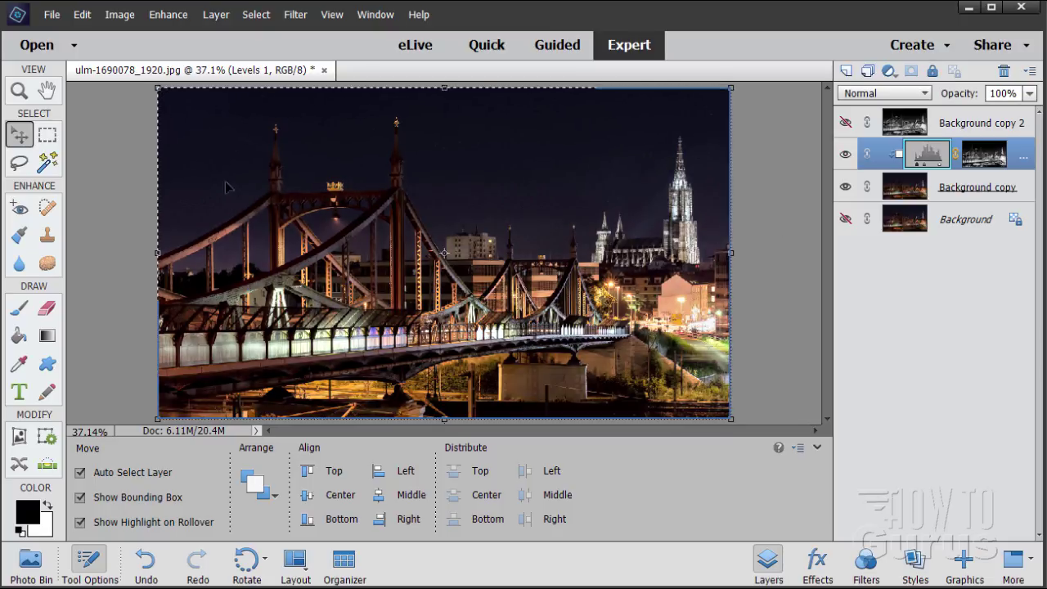
key(ctrl+a)
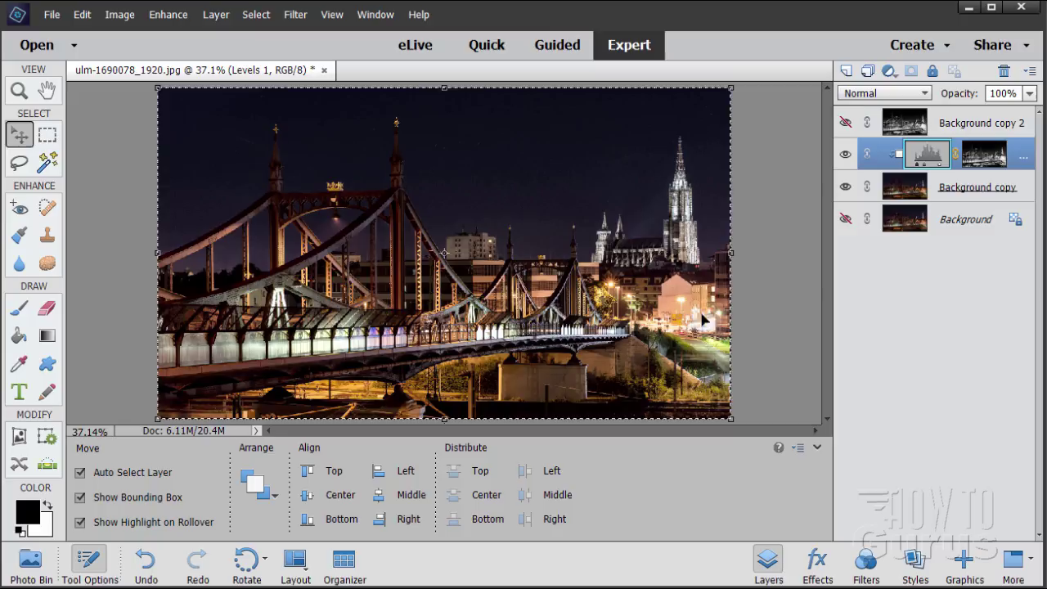
key(ctrl+d)
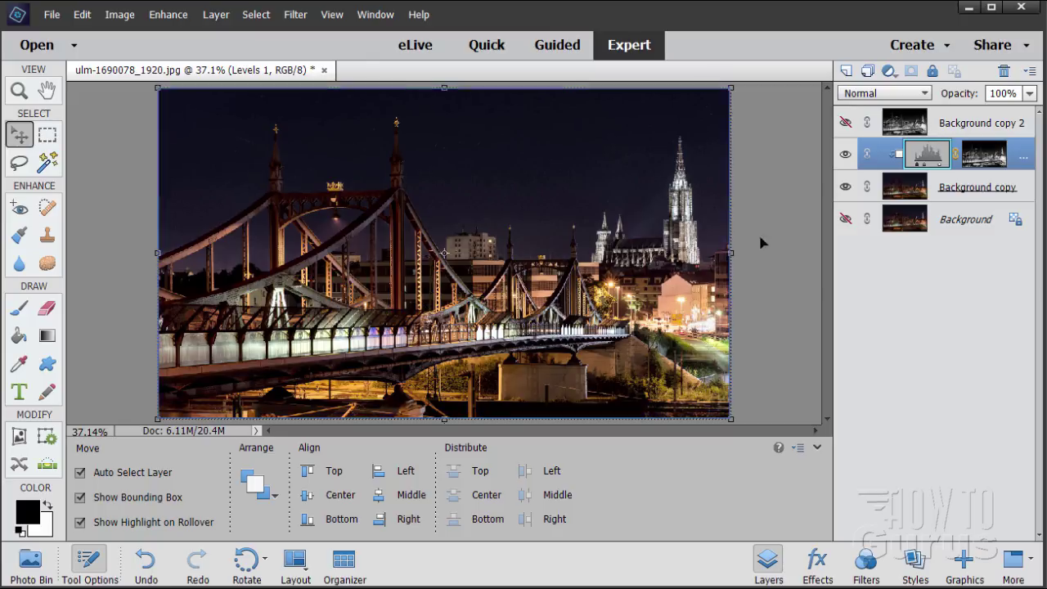
Step: Set the Levels 1 layer's midtone input to 2.19 and white input to 200
ctrl+click(928, 157)
double_click(928, 158)
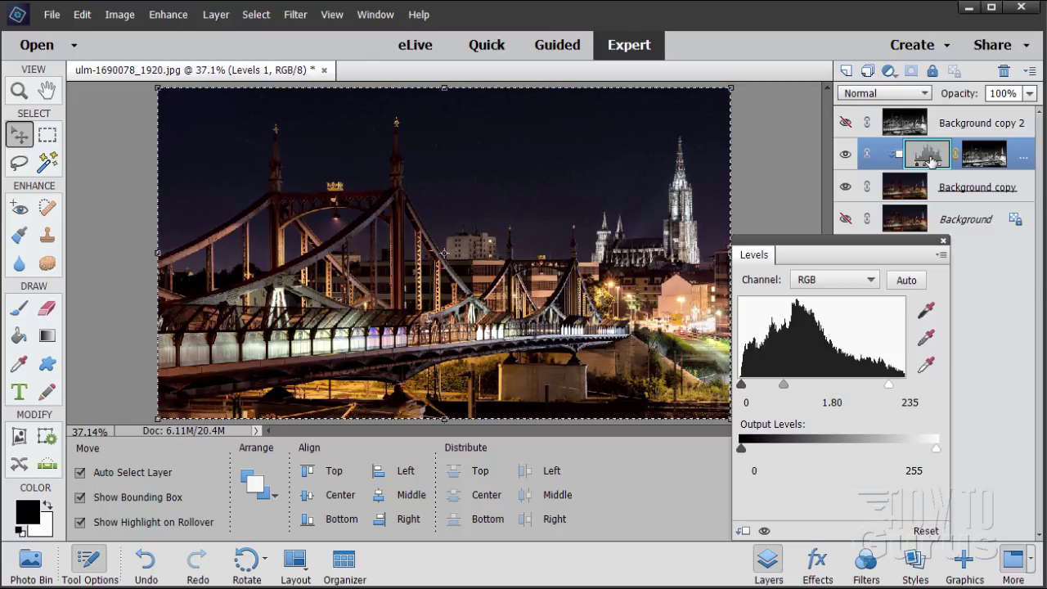
drag(818, 385, 776, 392)
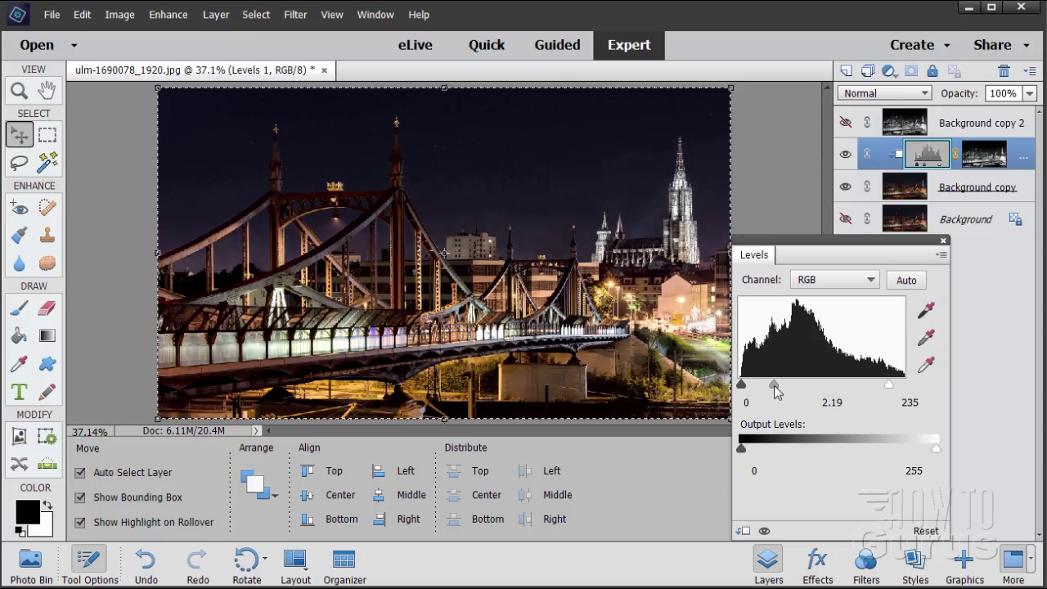
drag(890, 390, 867, 391)
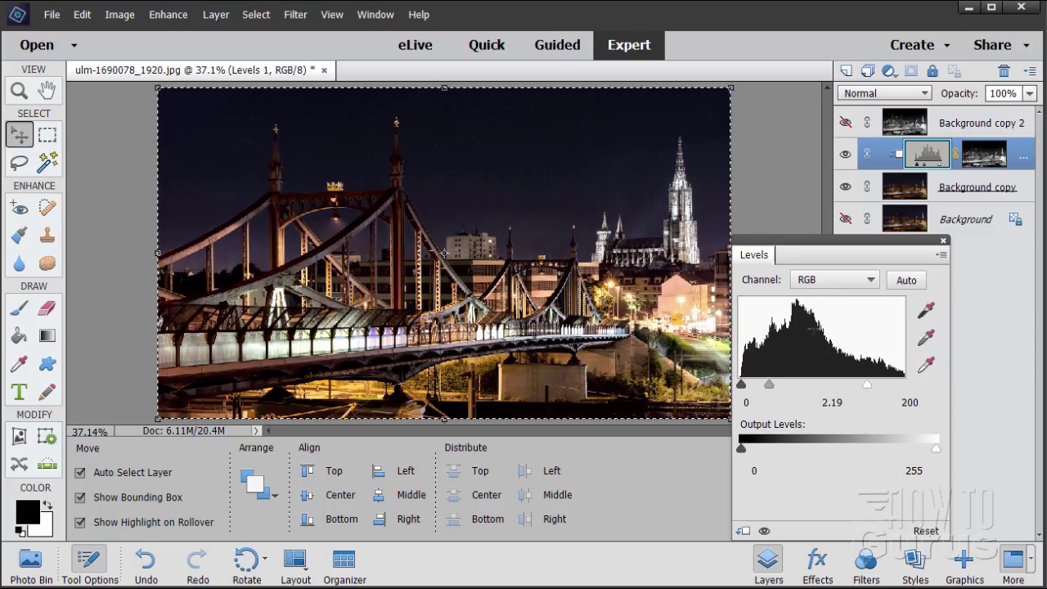
click(943, 240)
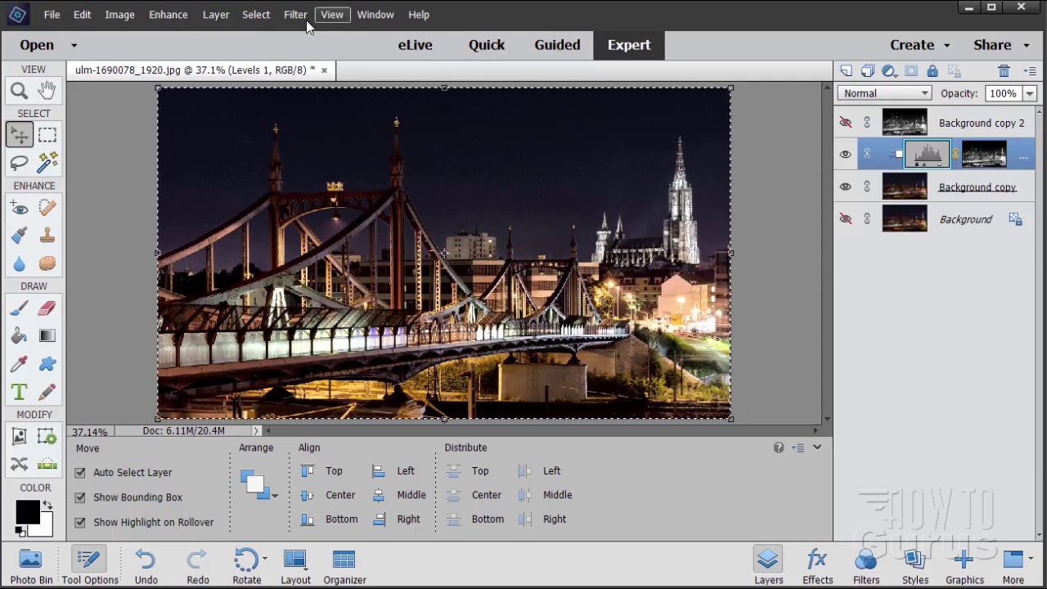
Step: Deselect the image and target the Levels layer's mask
click(256, 14)
click(270, 49)
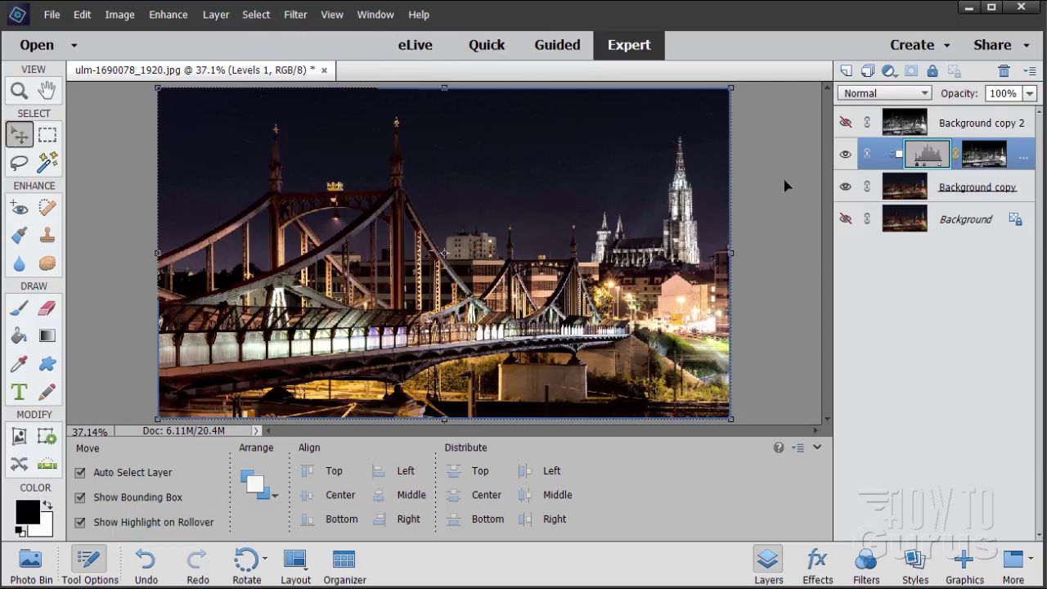
click(992, 163)
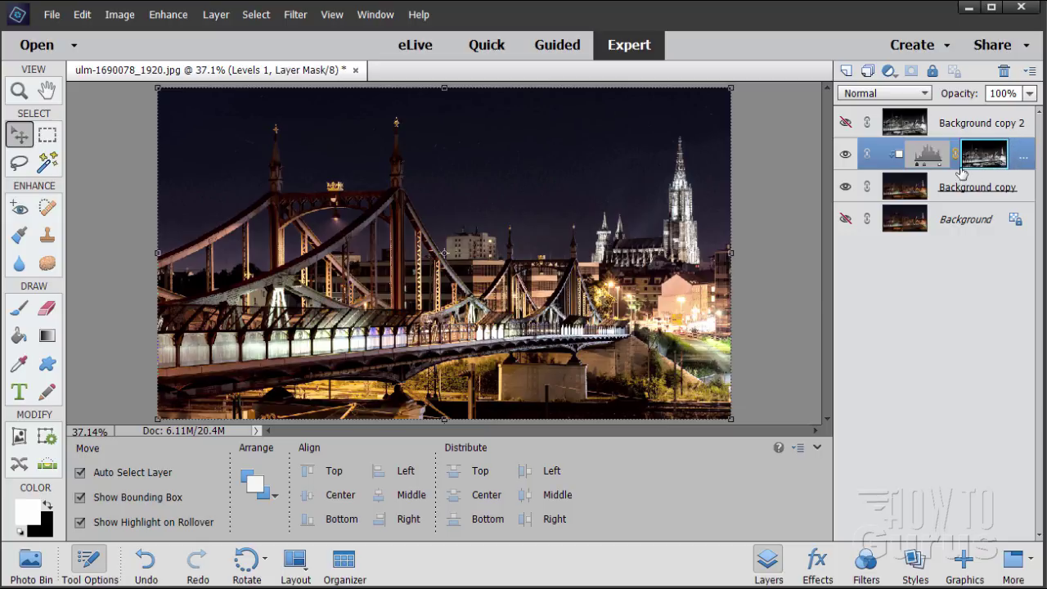
Step: Show the Levels layer mask alone in greyscale and select all of it
key(alt)
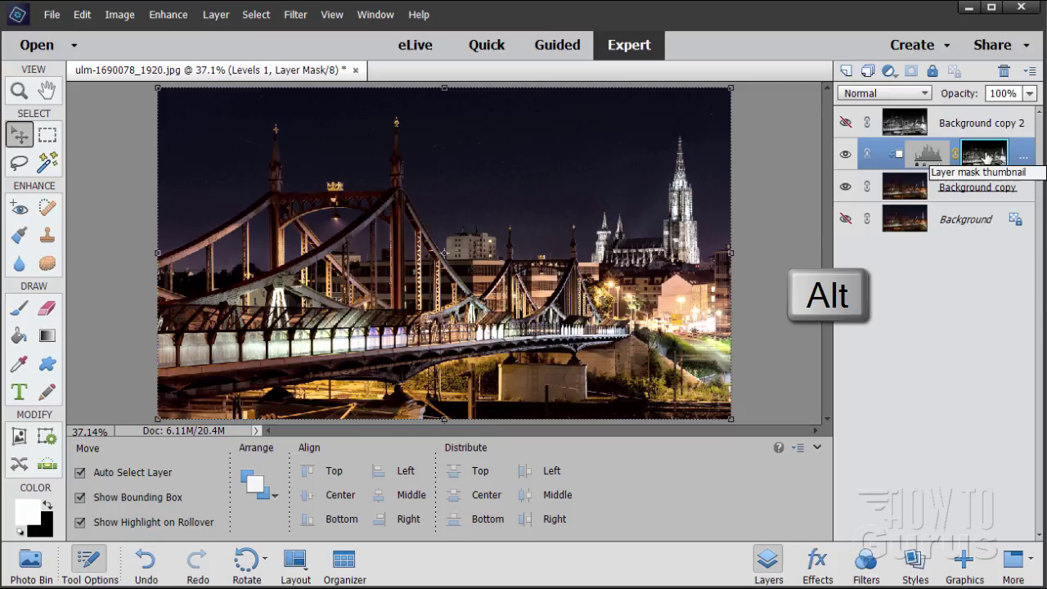
alt+click(986, 159)
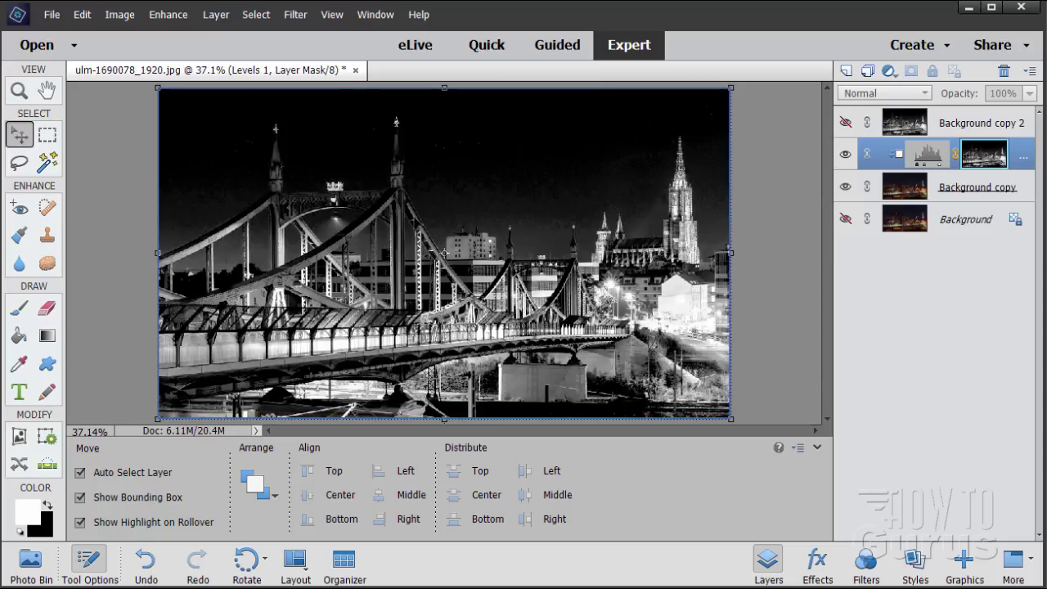
key(ctrl+a)
click(162, 18)
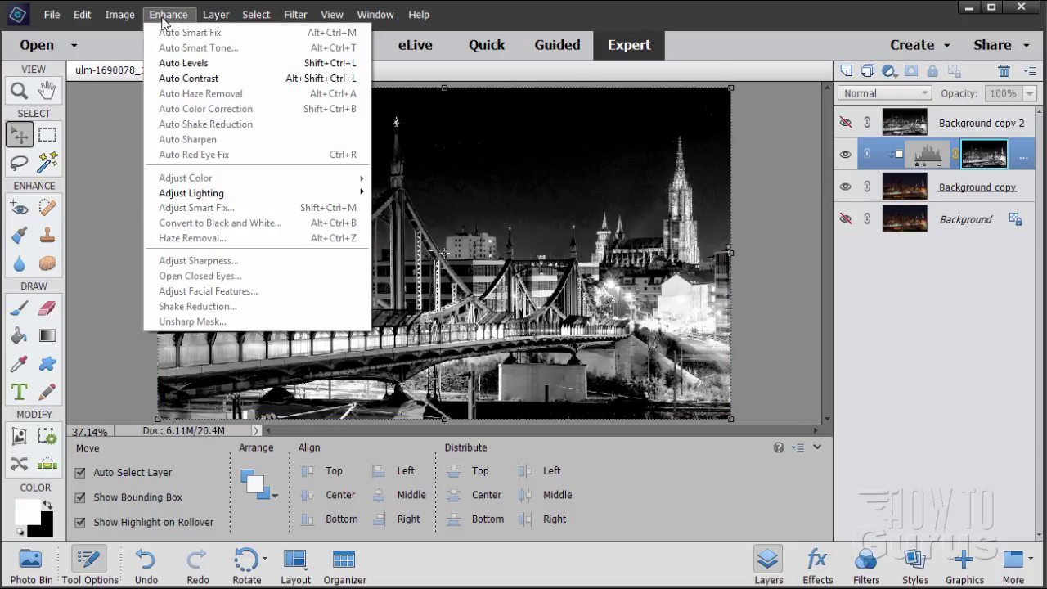
mouse_move(218, 197)
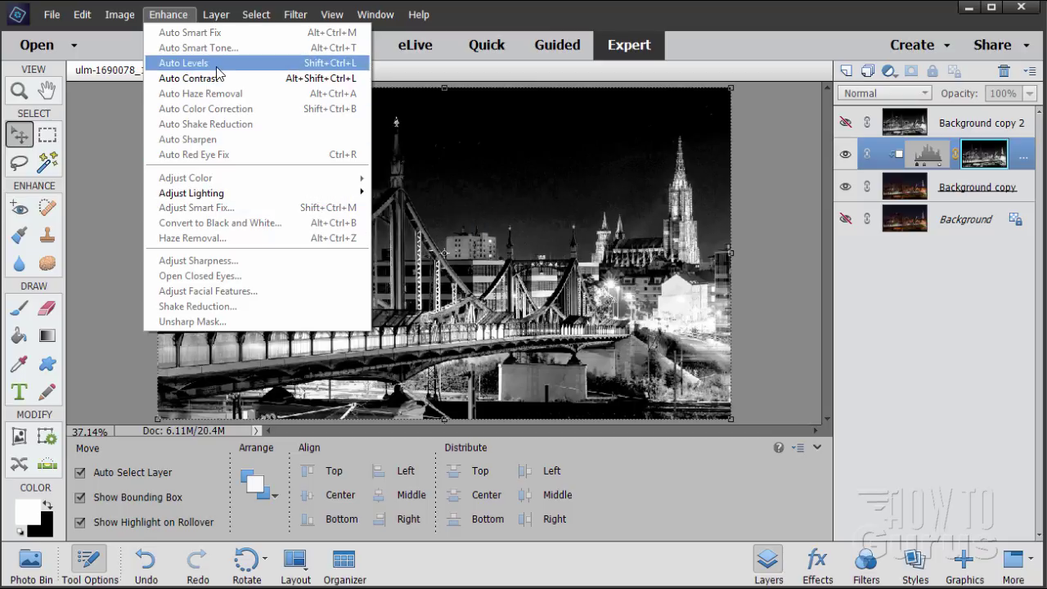
mouse_move(255, 196)
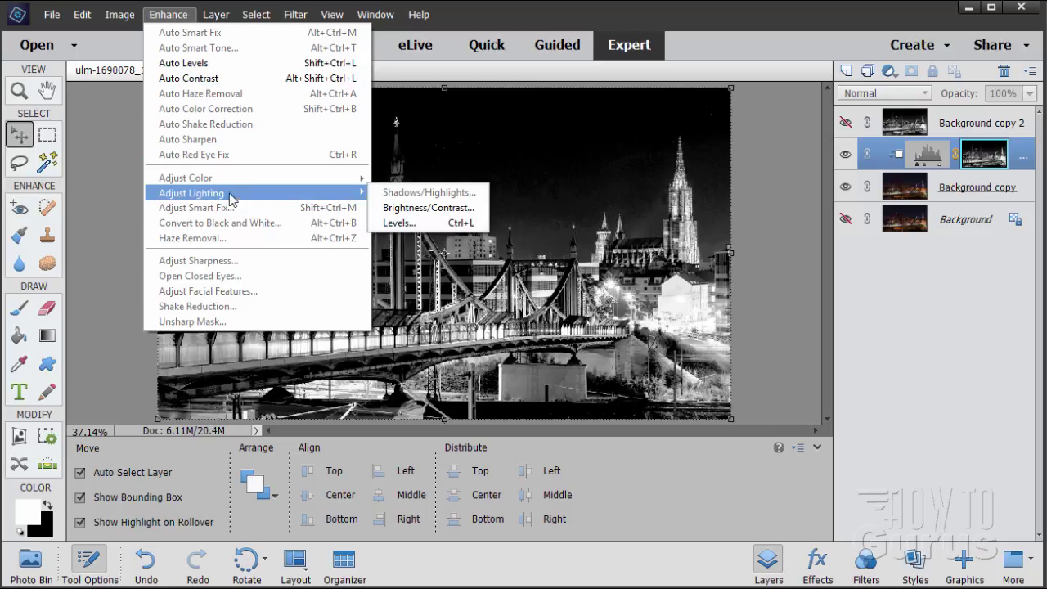
click(397, 223)
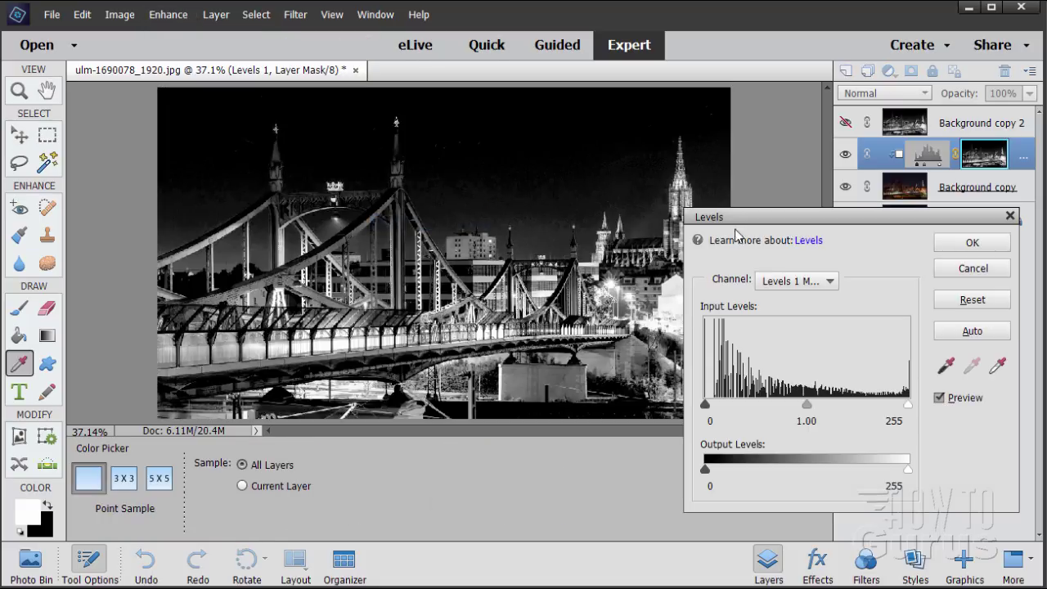
drag(746, 225, 760, 224)
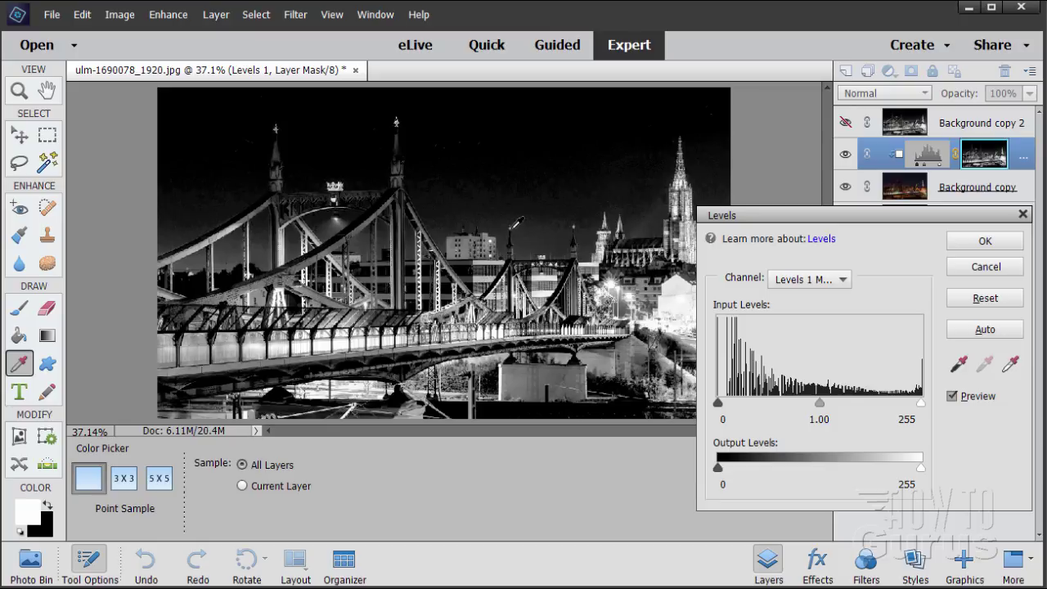
click(985, 240)
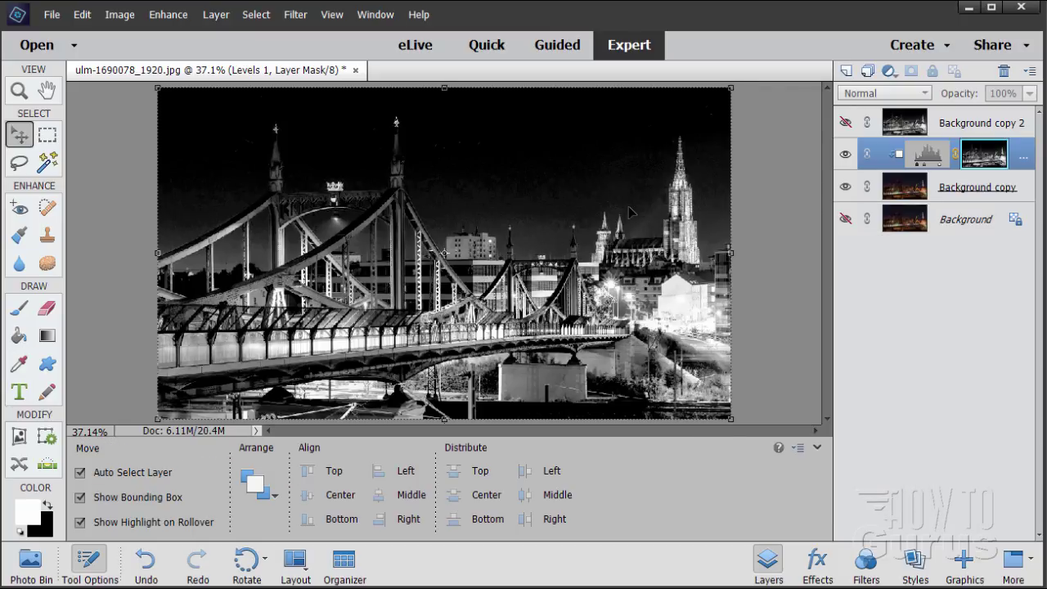
click(919, 163)
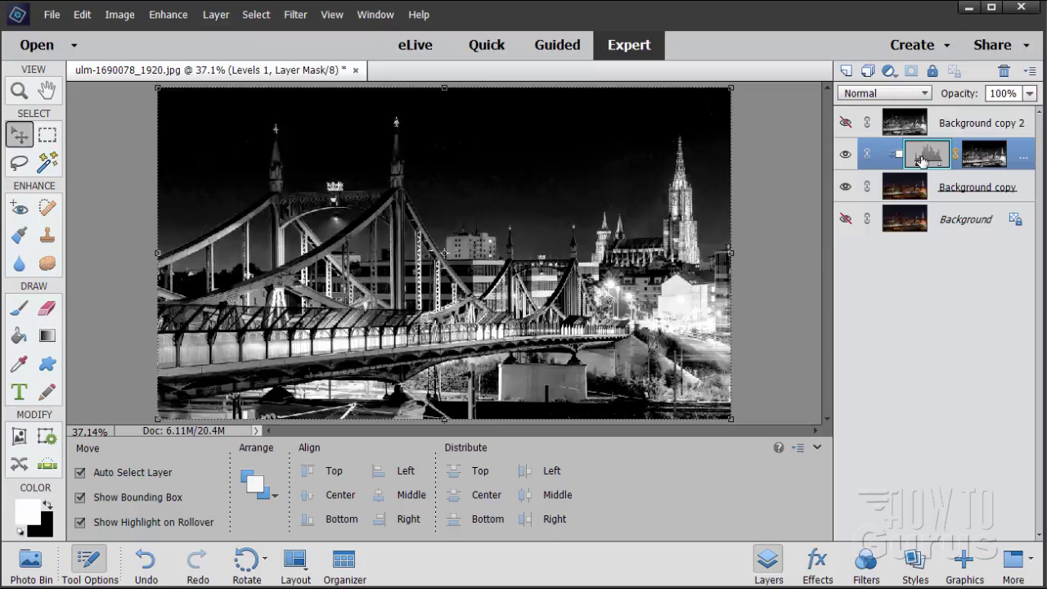